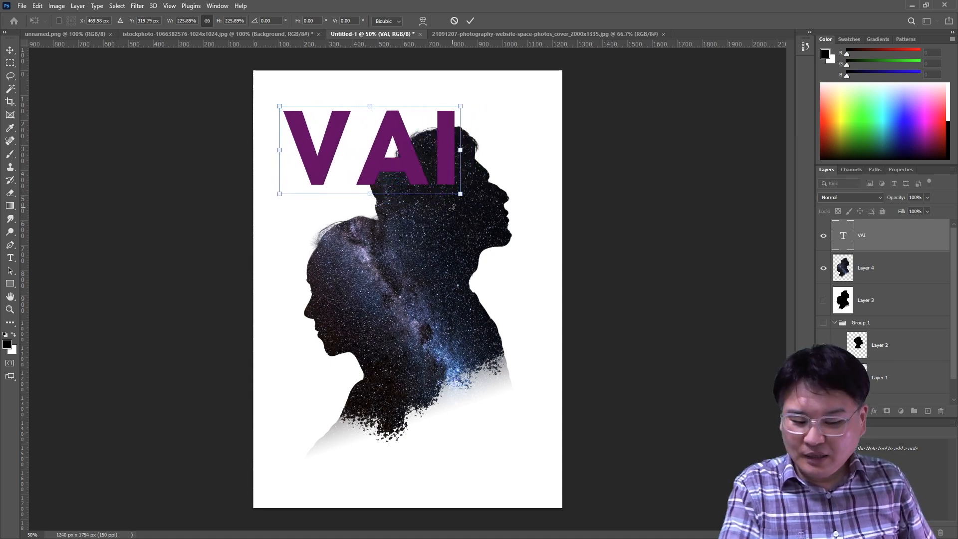
Commit the transform of the VAI text and set its font size to 162 pt after trying 72 pt.
{"action": "key", "text": "Return"}
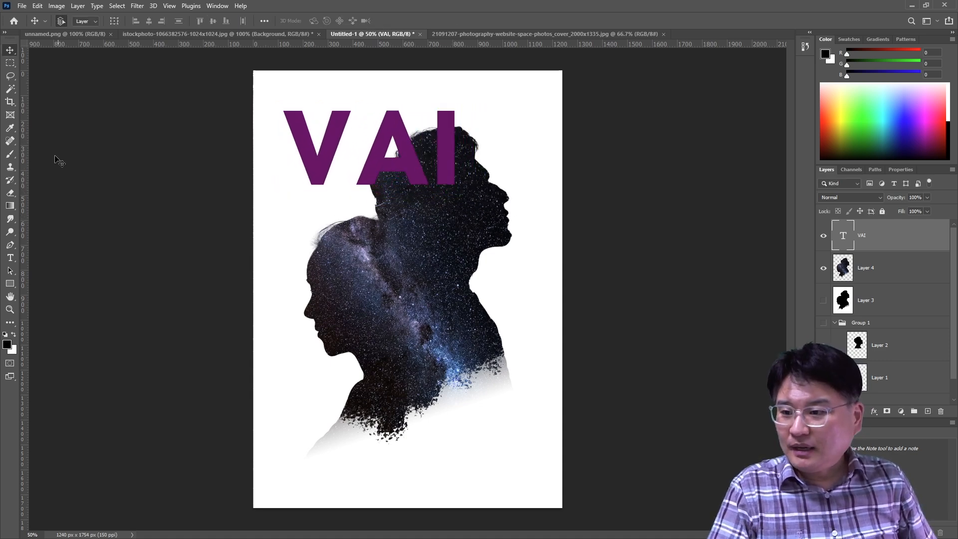
{"action": "left_click", "coordinate": [10, 257]}
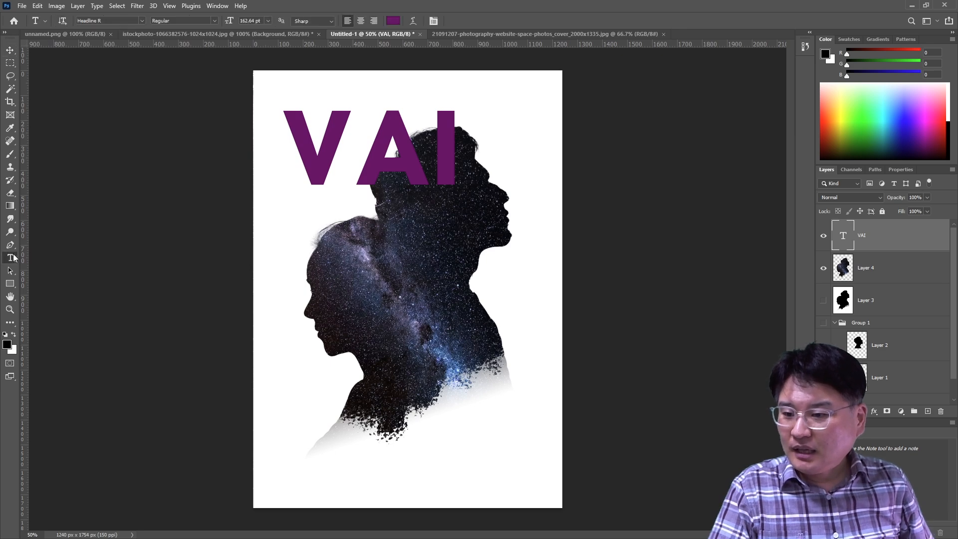
{"action": "left_click", "coordinate": [268, 21]}
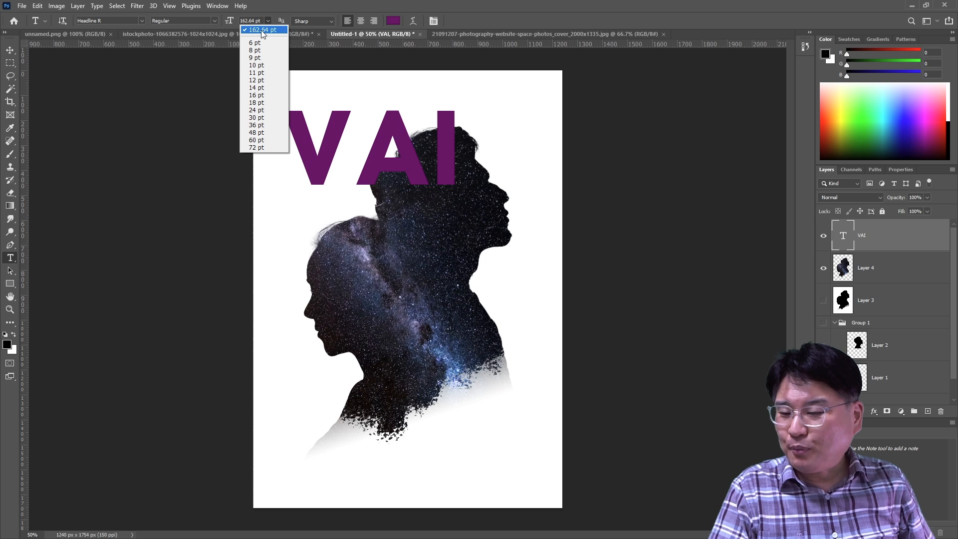
{"action": "left_click", "coordinate": [256, 147]}
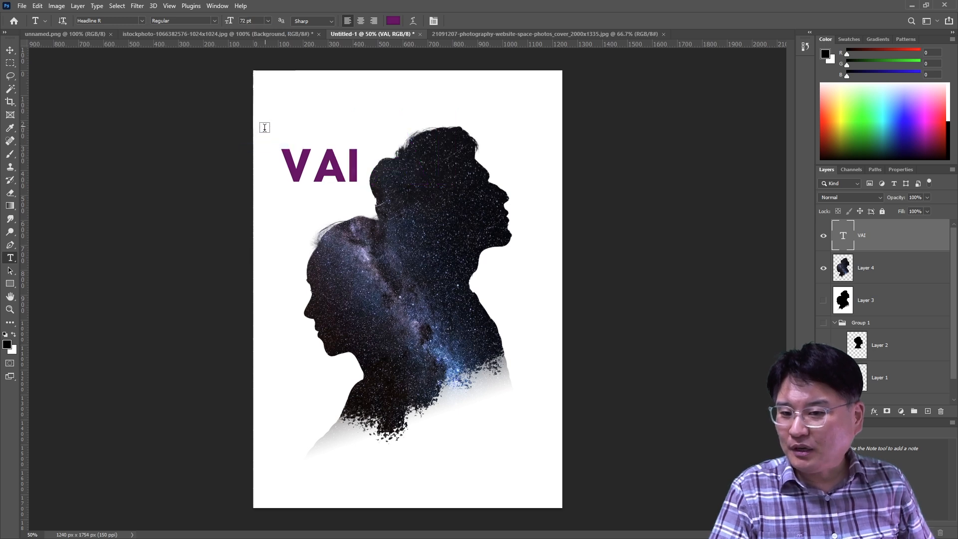
{"action": "type", "text": "162"}
{"action": "key", "text": "Return"}
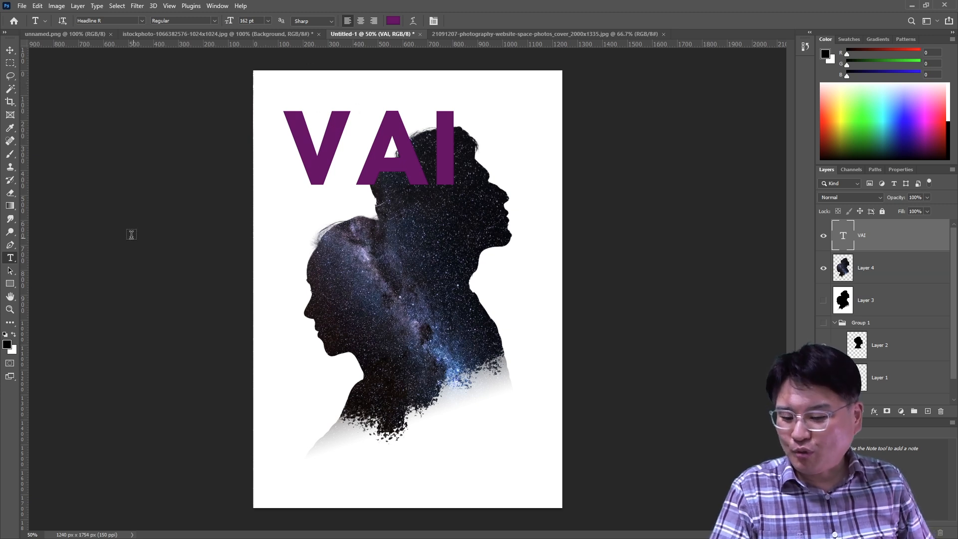
Enlarge the VAI text with Free Transform to about 234 pt so it spans most of the poster width.
{"action": "left_click", "coordinate": [9, 50]}
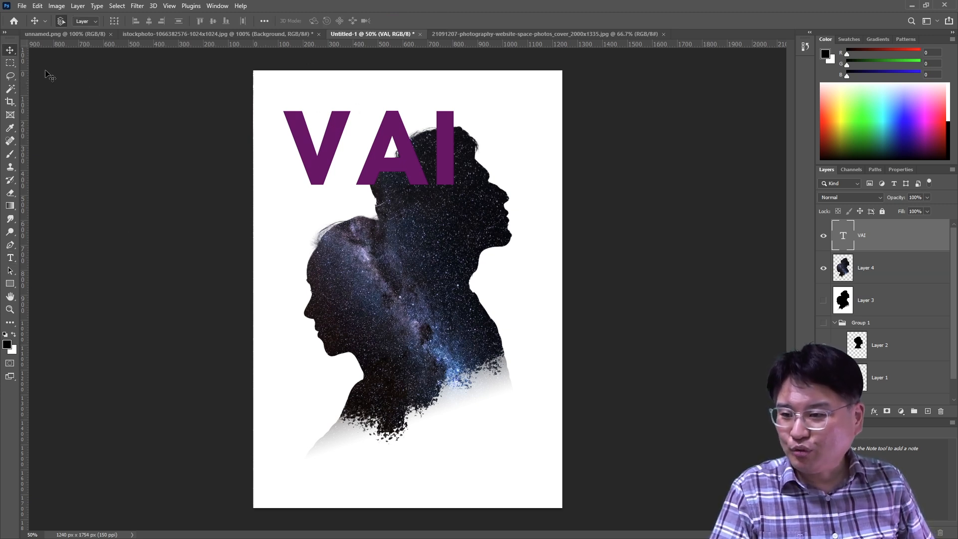
{"action": "key", "text": "ctrl+t"}
{"action": "left_click_drag", "start_coordinate": [459, 192], "coordinate": [520, 267]}
{"action": "key", "text": "Return"}
{"action": "key", "text": "t"}
{"action": "left_click", "coordinate": [259, 21]}
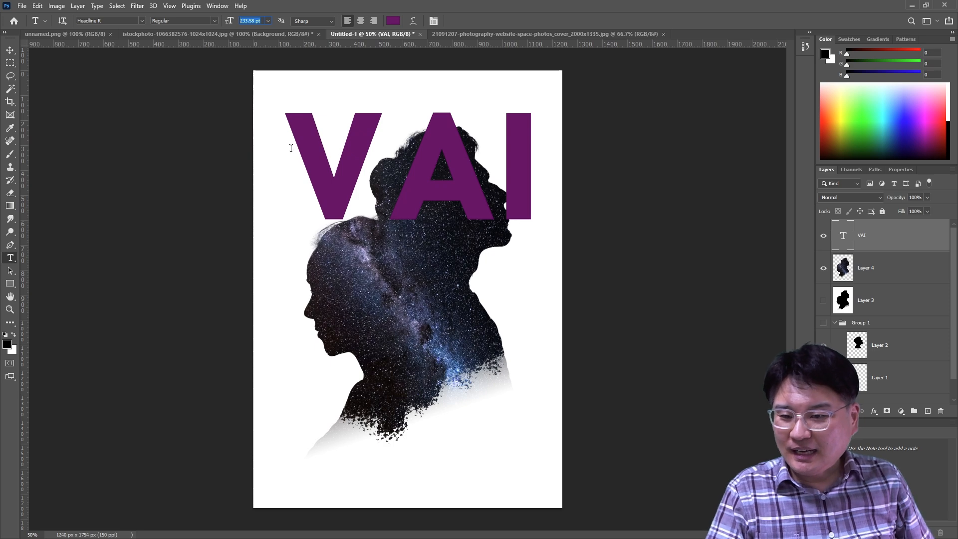
Select all the letters of the VAI text and open the Character panel.
{"action": "left_click_drag", "start_coordinate": [296, 148], "coordinate": [542, 166]}
{"action": "left_click", "coordinate": [217, 5]}
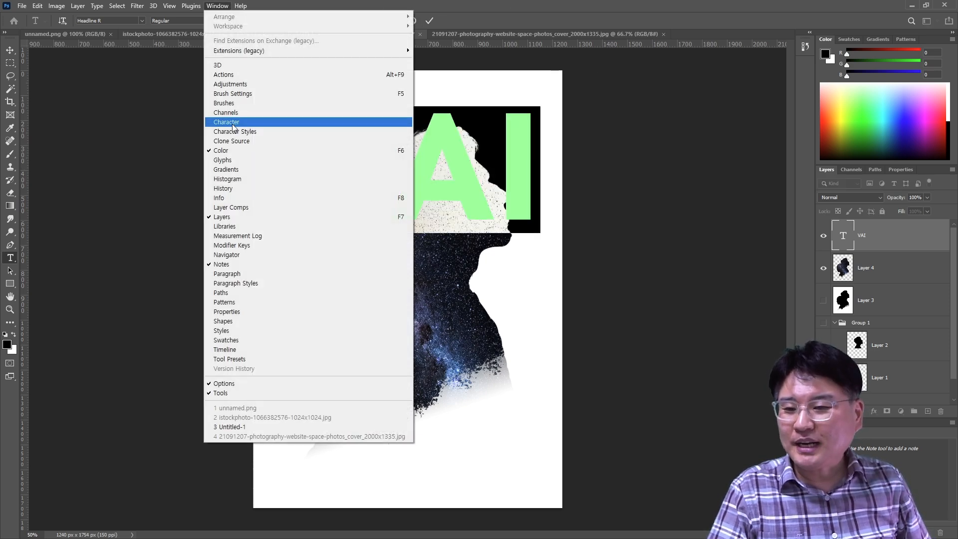
{"action": "left_click", "coordinate": [233, 123]}
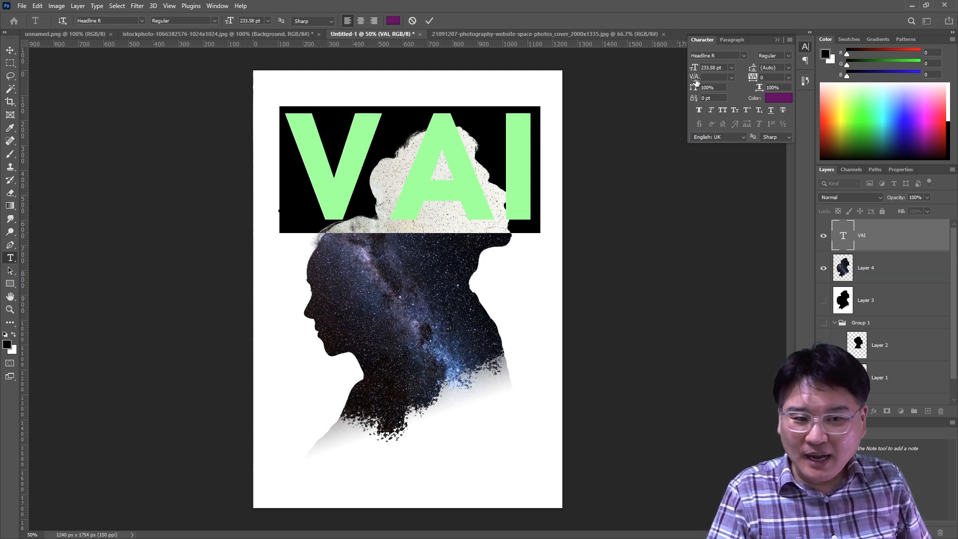
Review the kerning options and check the kerning between V and A and between A and I.
{"action": "left_click", "coordinate": [732, 78]}
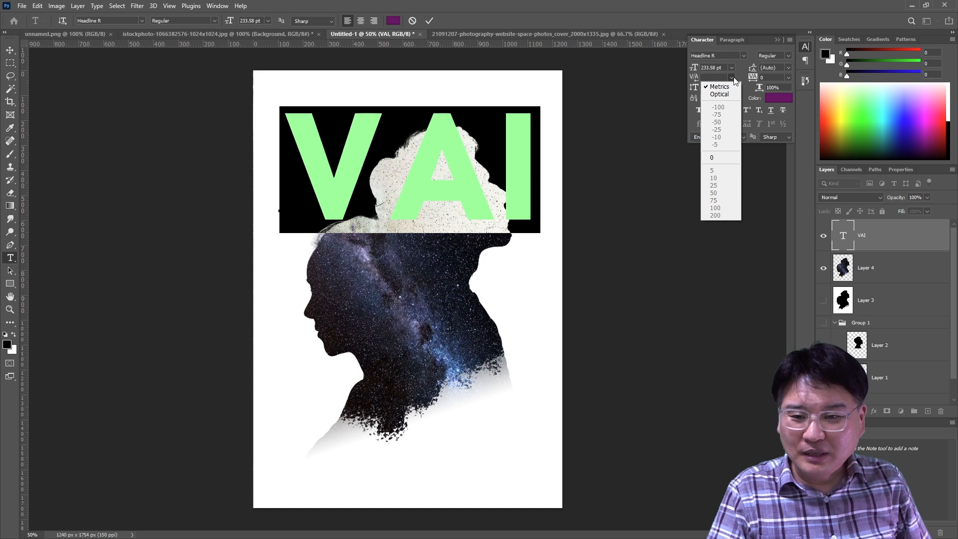
{"action": "left_click", "coordinate": [733, 78]}
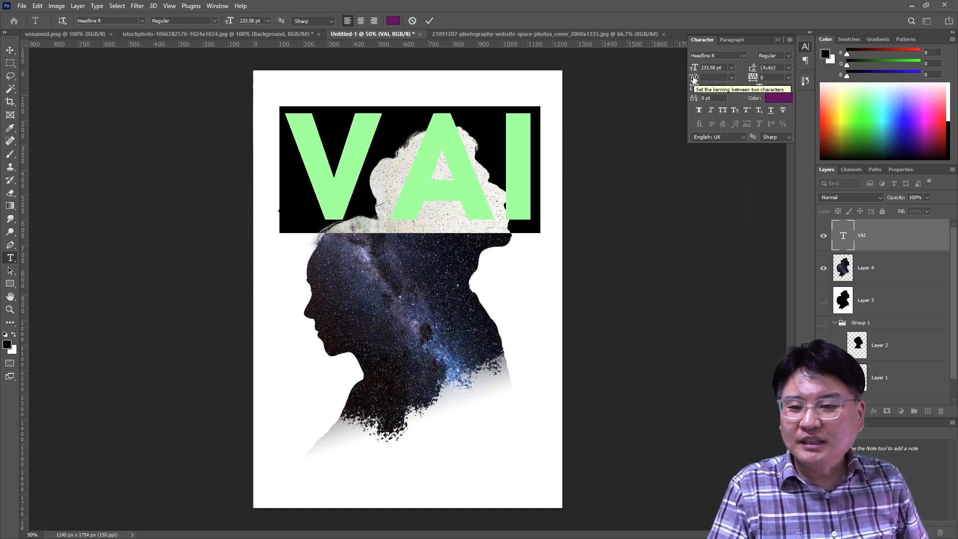
{"action": "left_click", "coordinate": [382, 128]}
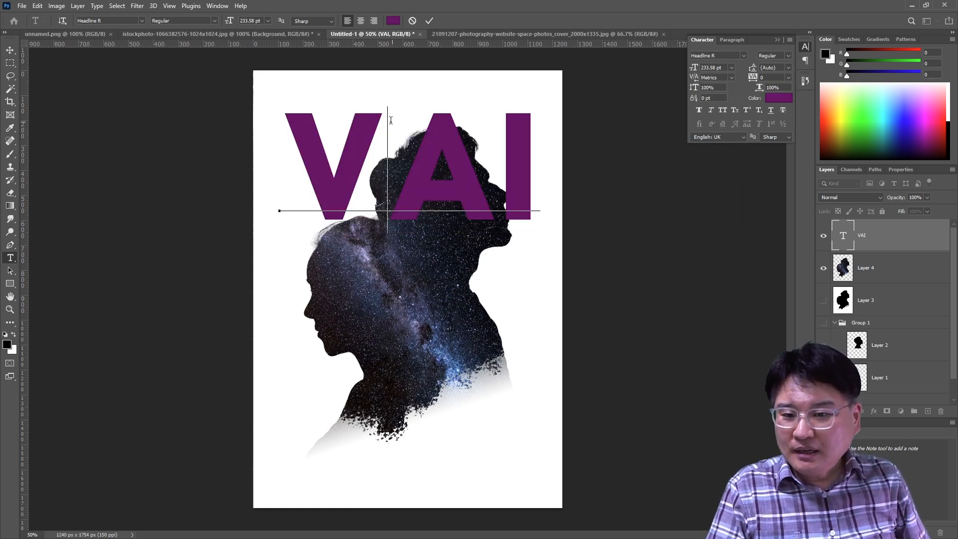
{"action": "left_click", "coordinate": [504, 157]}
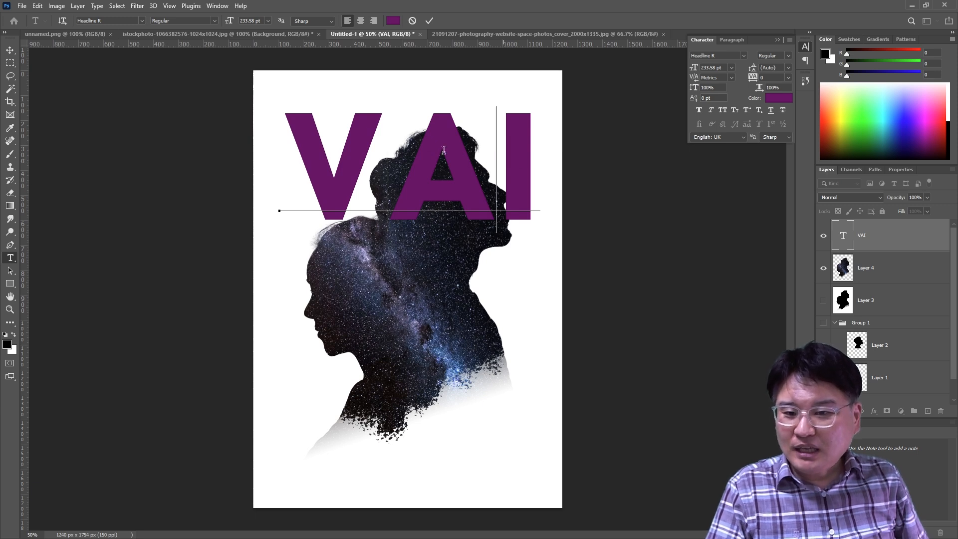
Hide Layer 4 and change the VAI text's font to Arial.
{"action": "left_click", "coordinate": [822, 268]}
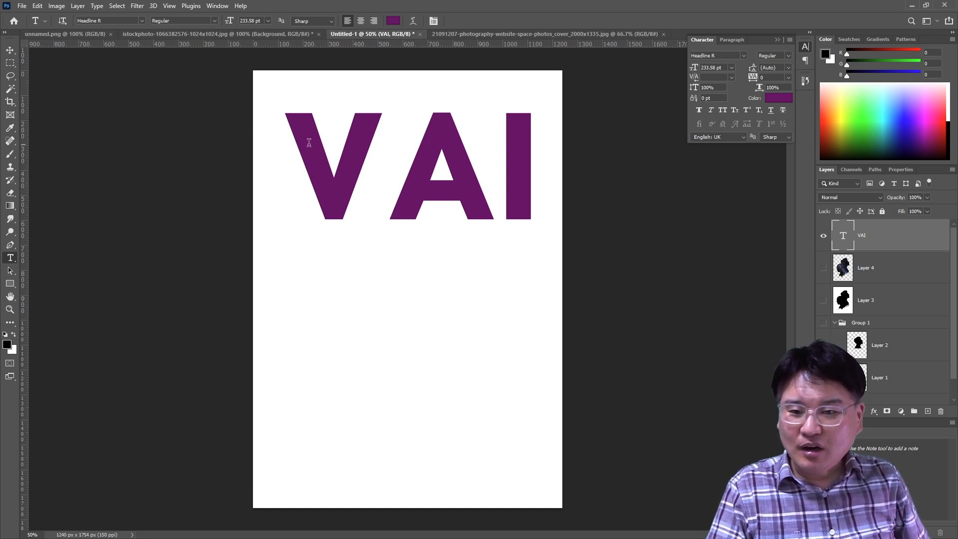
{"action": "left_click_drag", "start_coordinate": [285, 144], "coordinate": [479, 159]}
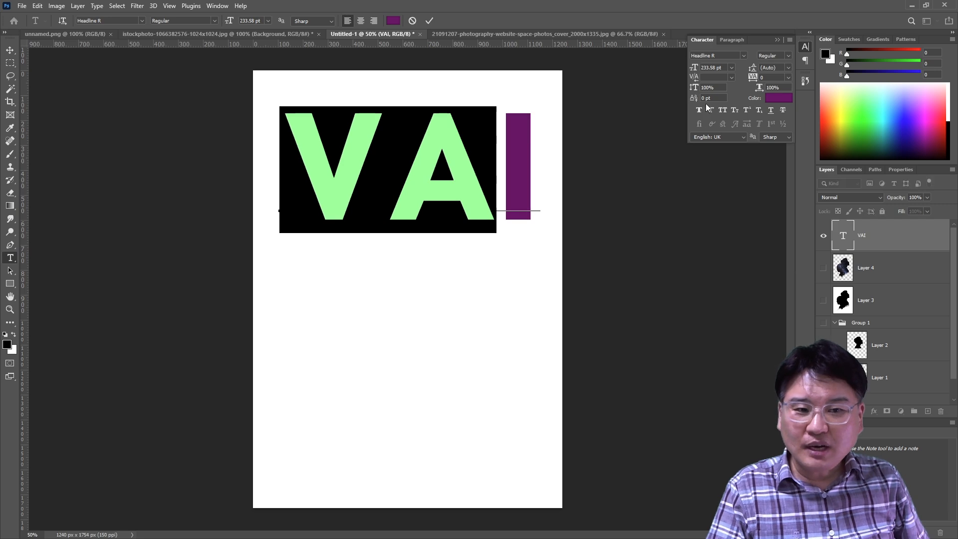
{"action": "left_click", "coordinate": [743, 56]}
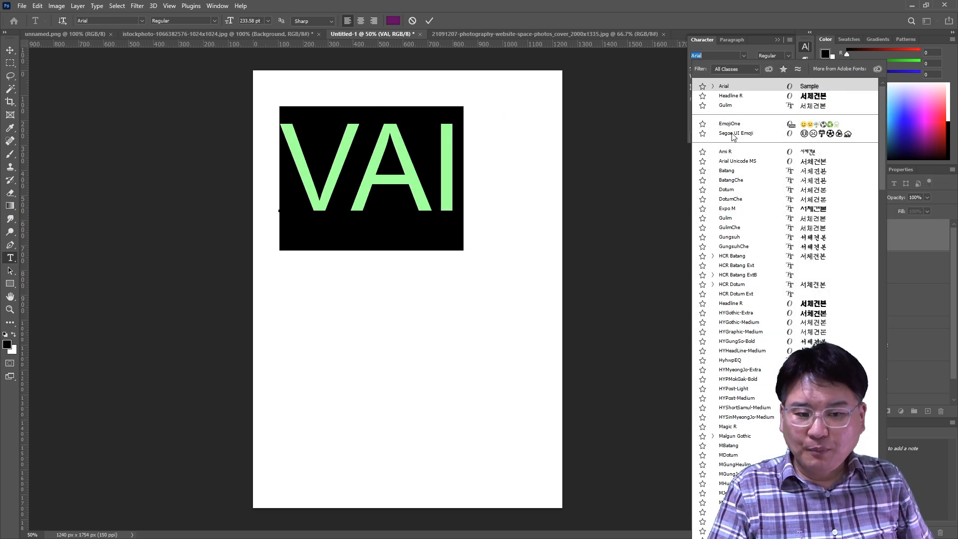
{"action": "scroll", "coordinate": [773, 174], "scroll_direction": "down", "scroll_amount": 3}
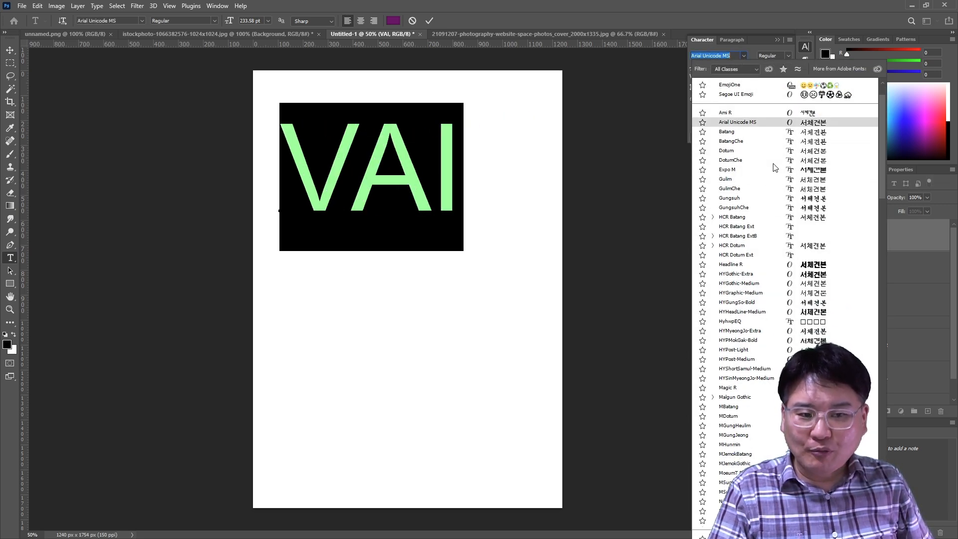
{"action": "left_click_drag", "start_coordinate": [873, 175], "coordinate": [878, 239]}
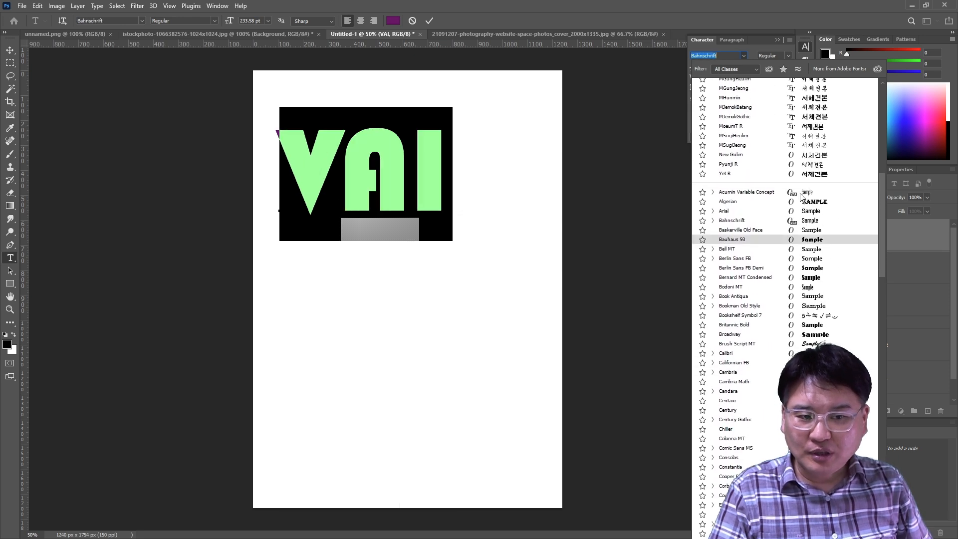
{"action": "left_click", "coordinate": [735, 211]}
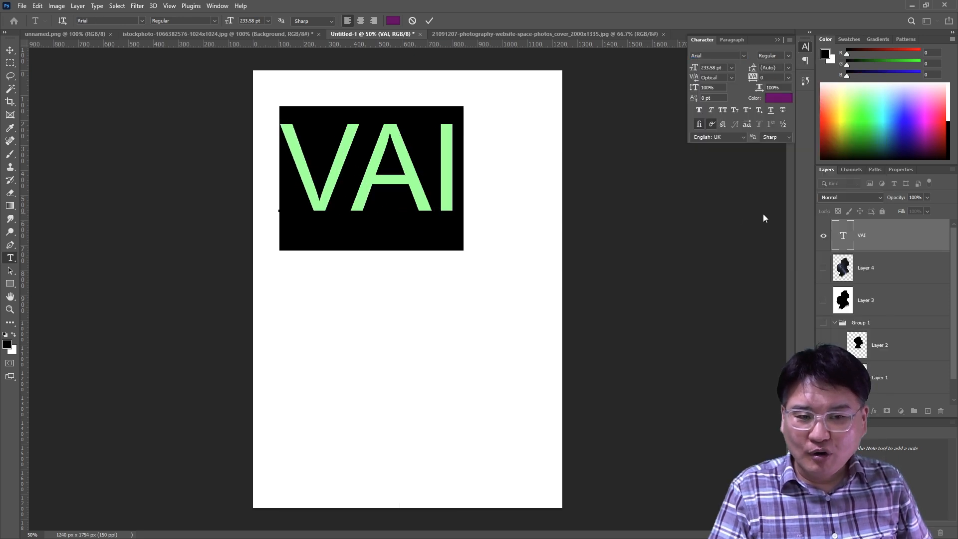
Set the font style of the selected VAI text to Bold.
{"action": "double_click", "coordinate": [379, 167]}
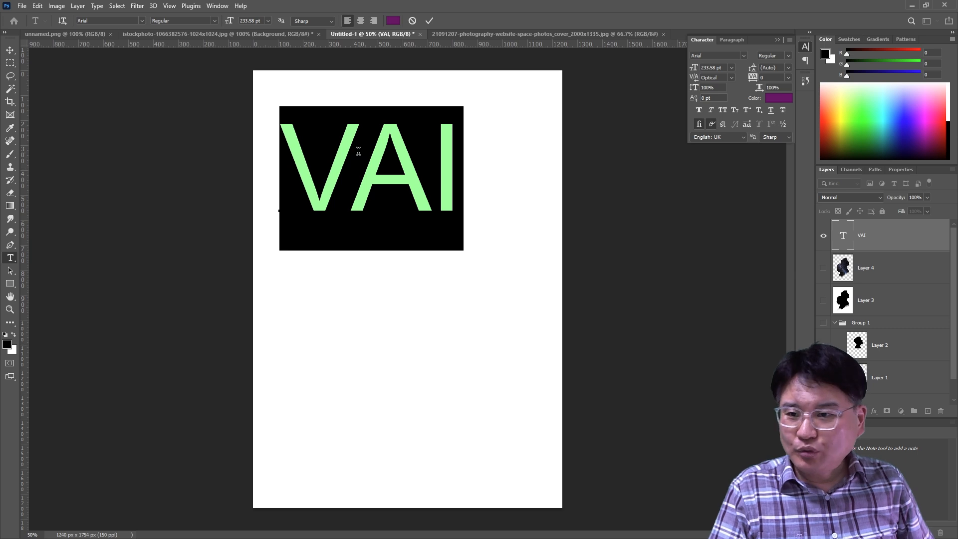
{"action": "left_click", "coordinate": [213, 21]}
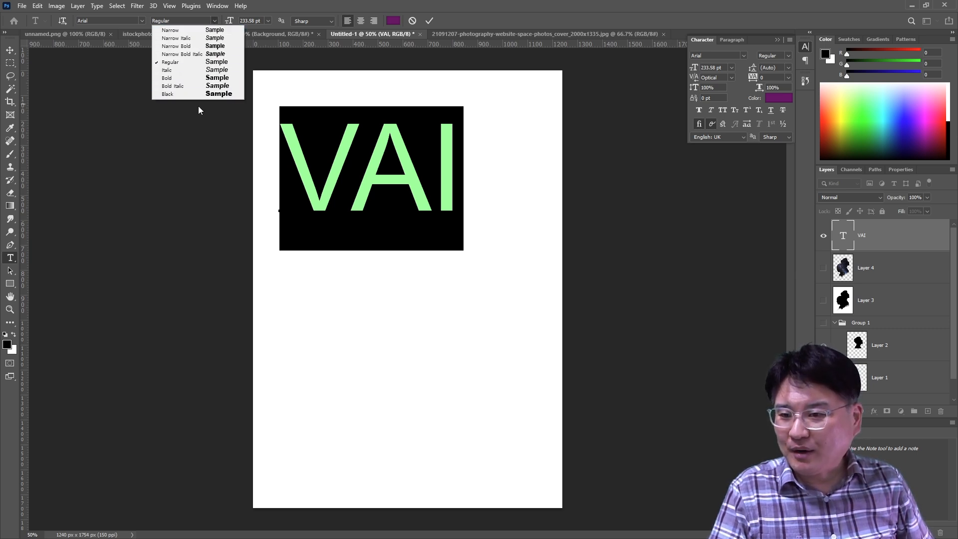
{"action": "left_click", "coordinate": [173, 78]}
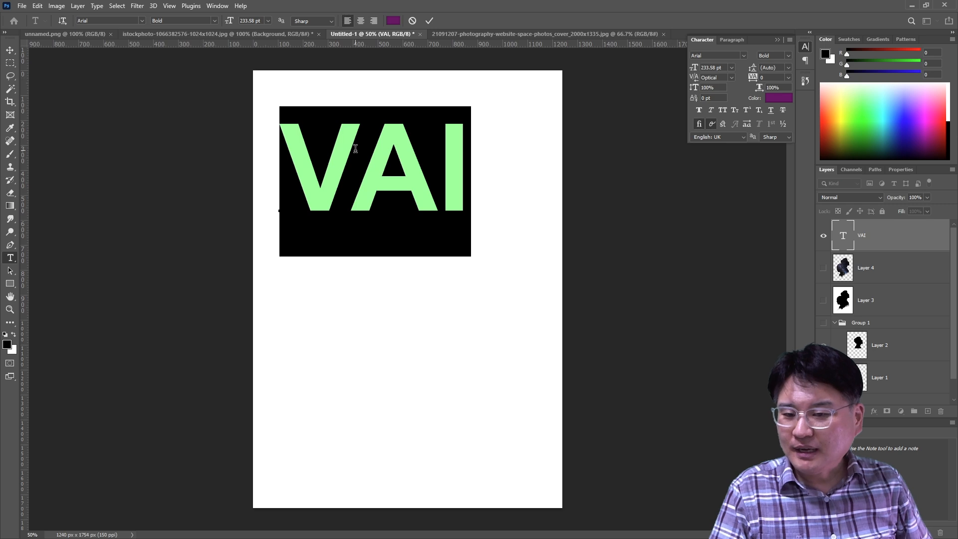
Check the letter spacing of the bold VAI text between V and A and between A and I.
{"action": "left_click", "coordinate": [355, 149]}
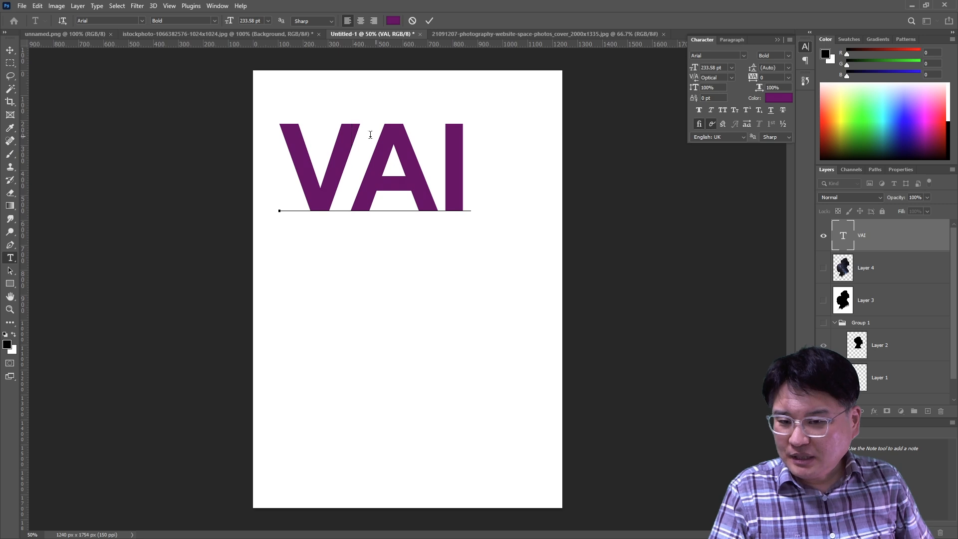
{"action": "left_click", "coordinate": [429, 167]}
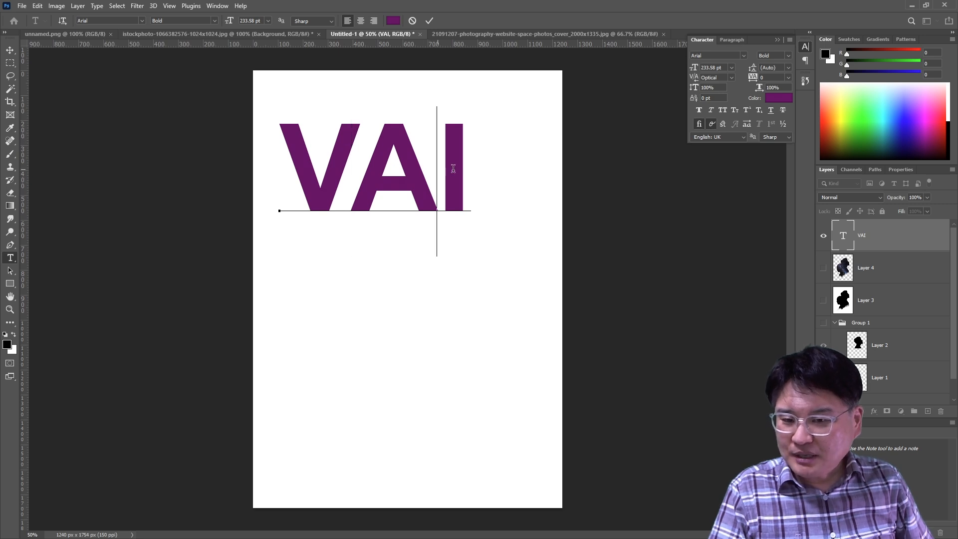
{"action": "left_click", "coordinate": [357, 164]}
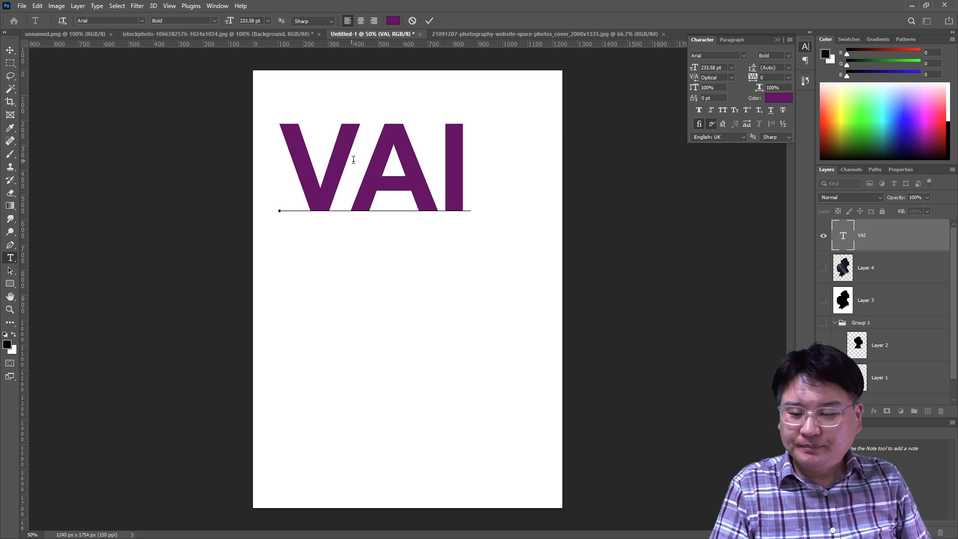
Replace the VAI text with "디지털이미지 프로세싱수업" on two lines and set its font size to 72 pt.
{"action": "left_click_drag", "start_coordinate": [476, 173], "coordinate": [271, 160]}
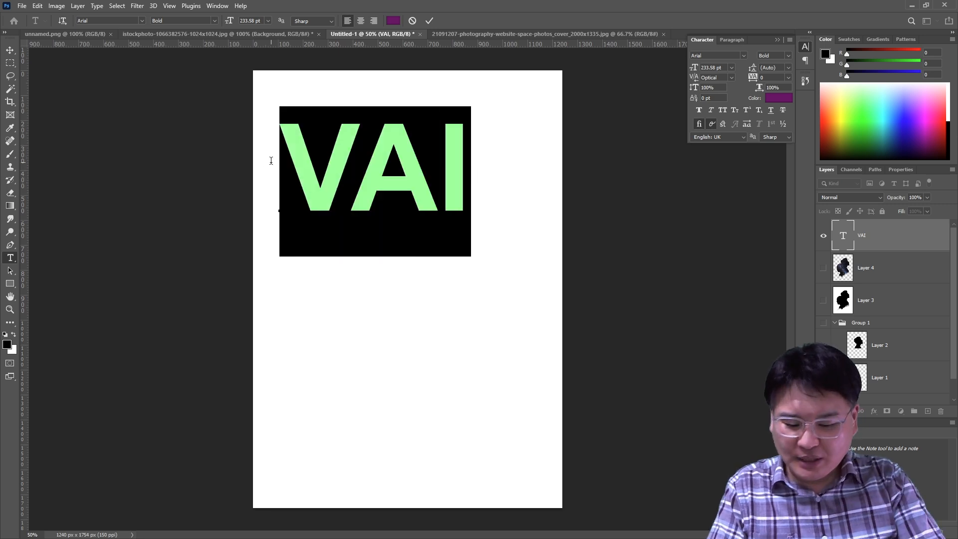
{"action": "type", "text": "디지털"}
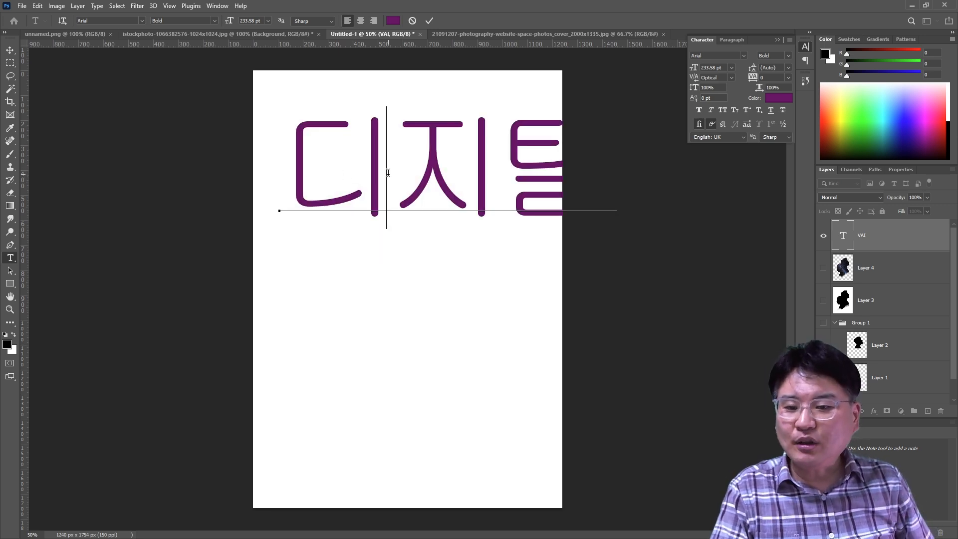
{"action": "double_click", "coordinate": [388, 171]}
{"action": "left_click", "coordinate": [268, 20]}
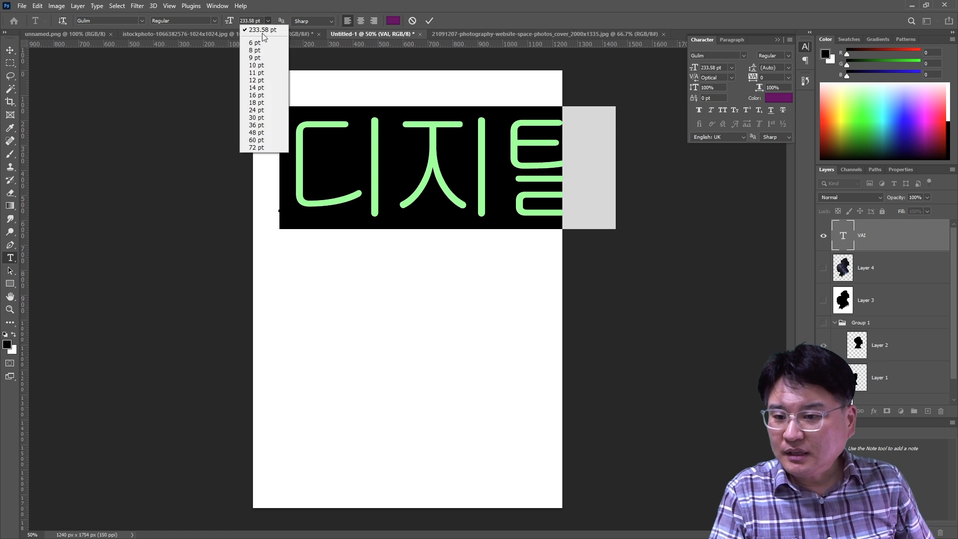
{"action": "left_click", "coordinate": [250, 149]}
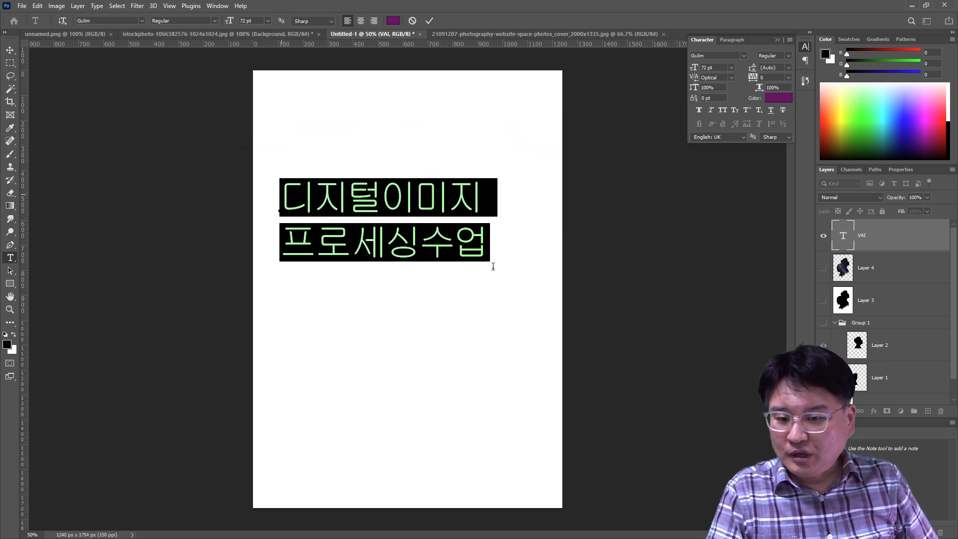
Change the font of the whole two-line Korean text to Headline R.
{"action": "key", "text": "ctrl+a"}
{"action": "left_click", "coordinate": [743, 55]}
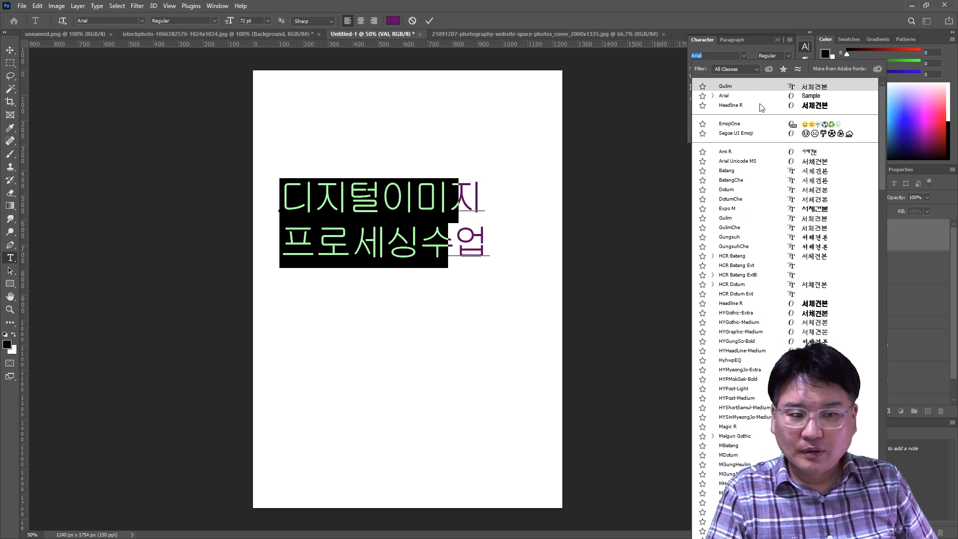
{"action": "left_click", "coordinate": [760, 304]}
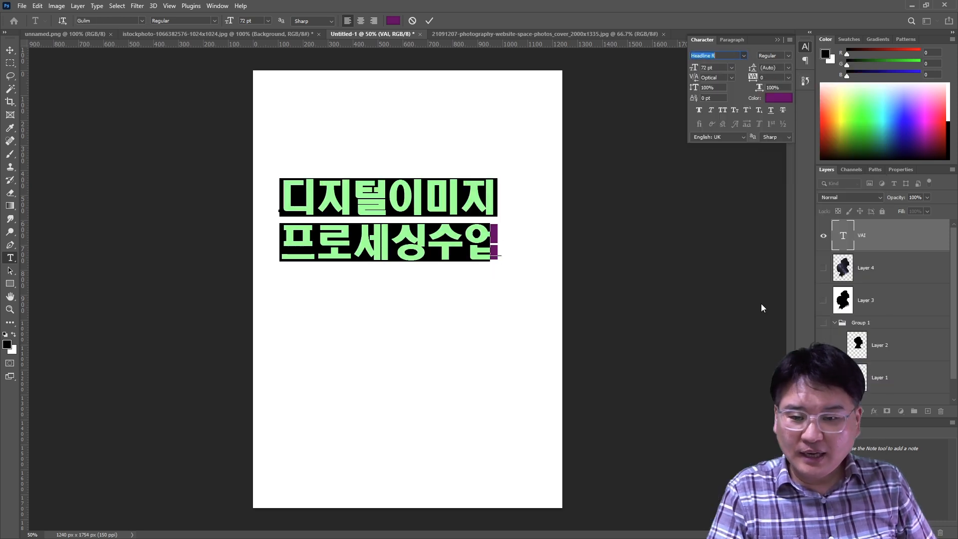
{"action": "left_click", "coordinate": [483, 201]}
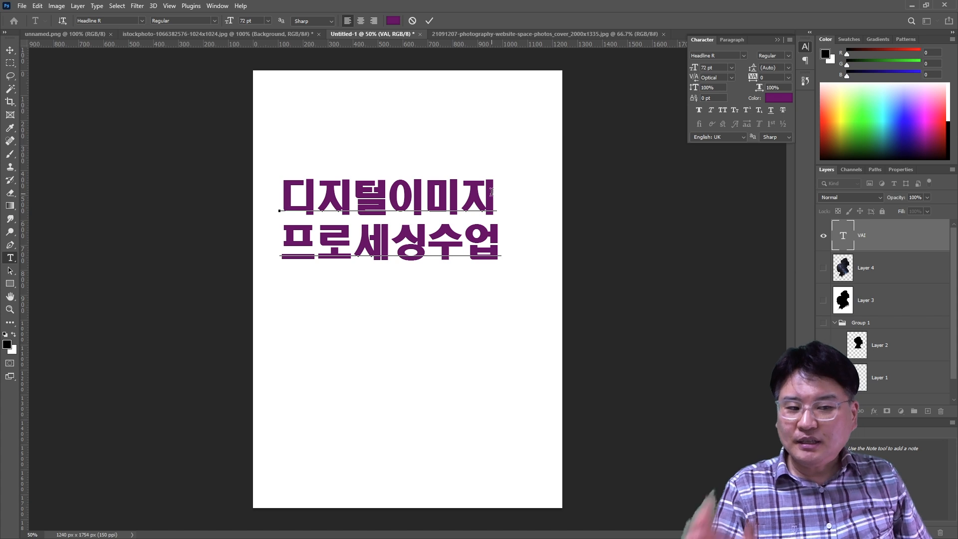
Commit the Korean text edit and rasterize its type layer.
{"action": "left_click", "coordinate": [897, 238]}
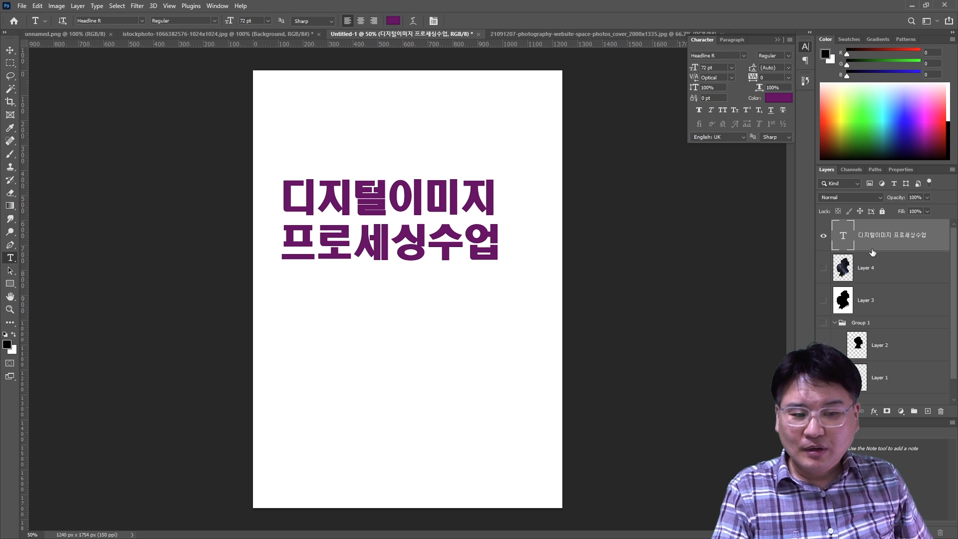
{"action": "right_click", "coordinate": [871, 244]}
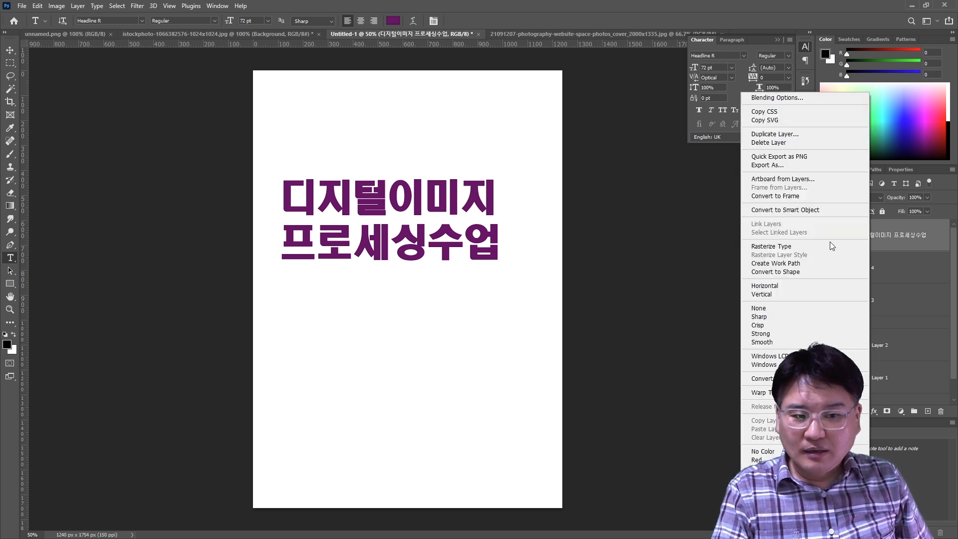
{"action": "left_click", "coordinate": [794, 247]}
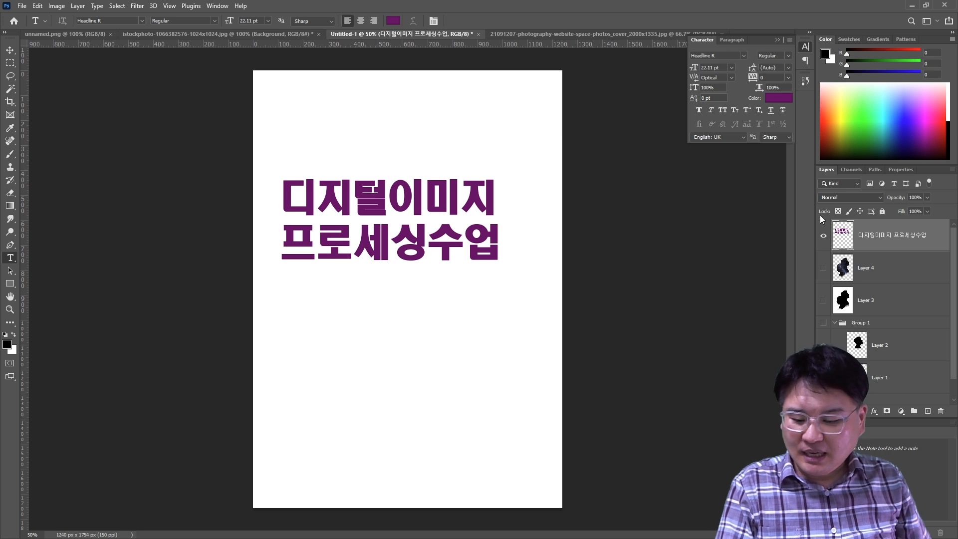
Distort the rasterized two-line title with Free Transform so its right side flares taller than its left.
{"action": "key", "text": "ctrl+t"}
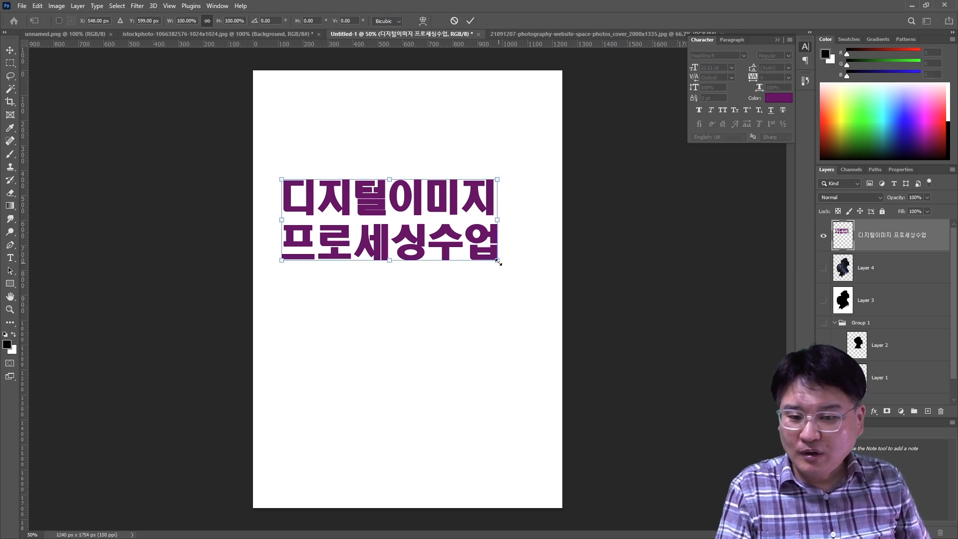
{"action": "left_click_drag", "start_coordinate": [497, 263], "coordinate": [498, 313]}
{"action": "left_click_drag", "start_coordinate": [498, 180], "coordinate": [503, 129]}
{"action": "key", "text": "Return"}
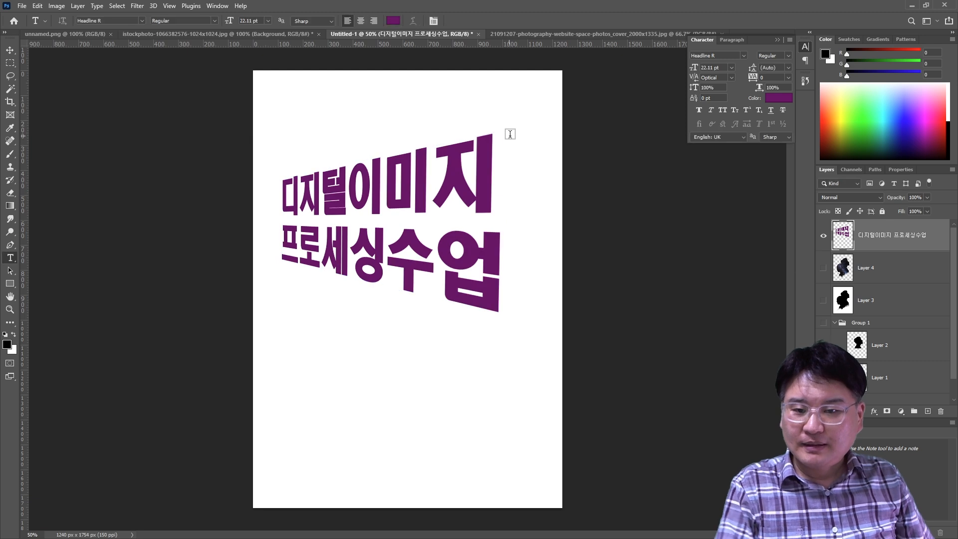
Undo the title's distortion and its rasterization to restore the editable type layer.
{"action": "key", "text": "ctrl+z"}
{"action": "right_click", "coordinate": [874, 230]}
{"action": "left_click", "coordinate": [906, 283]}
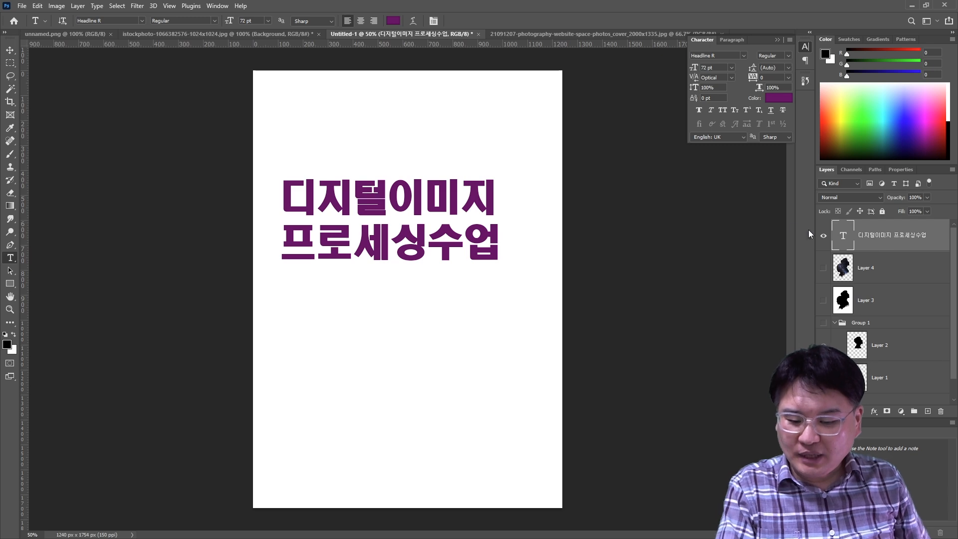
Try to distort the live title text from its lower-right corner with Free Transform.
{"action": "key", "text": "ctrl+t"}
{"action": "left_click_drag", "start_coordinate": [499, 261], "coordinate": [488, 243]}
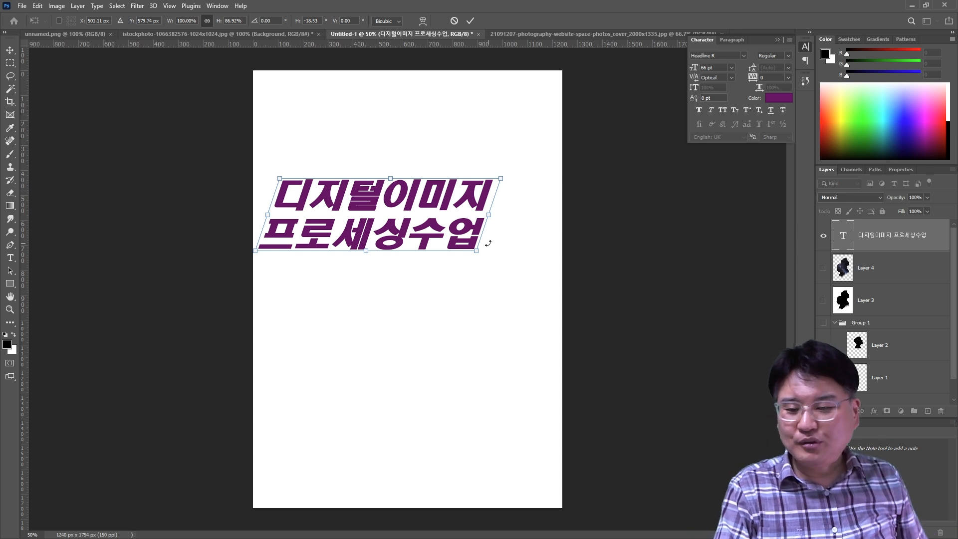
{"action": "key", "text": "Escape"}
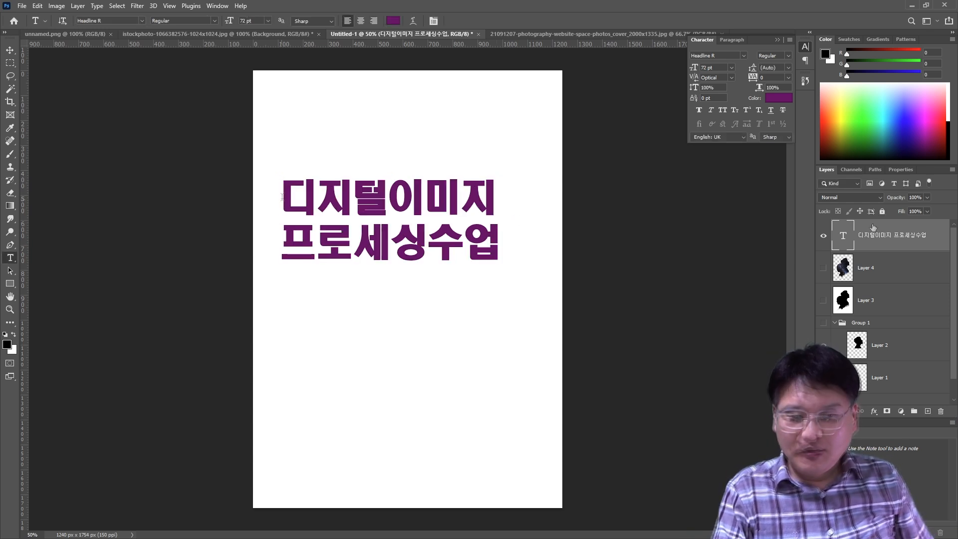
Set the font size of the whole two-line title to 100 pt and commit the text edit.
{"action": "double_click", "coordinate": [842, 235]}
{"action": "left_click", "coordinate": [261, 20]}
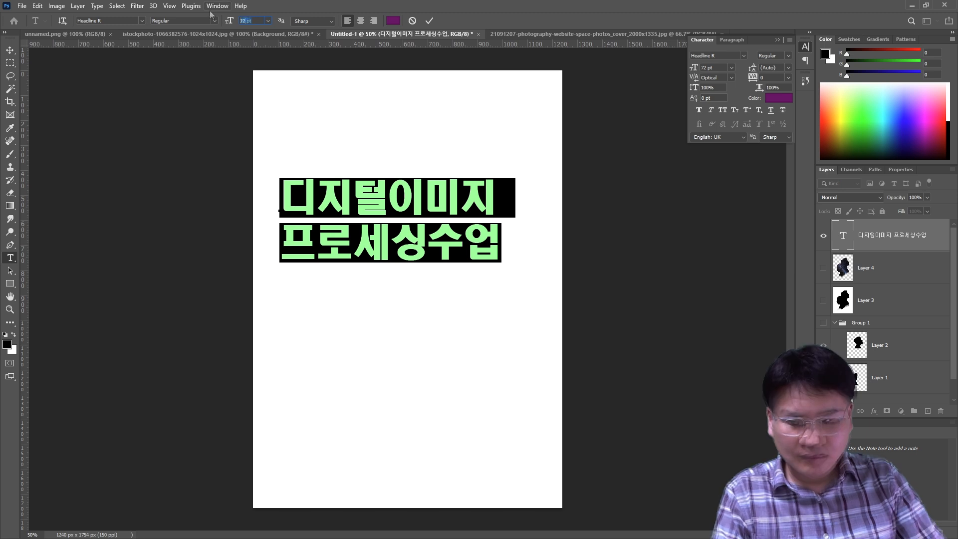
{"action": "type", "text": "100"}
{"action": "key", "text": "Return"}
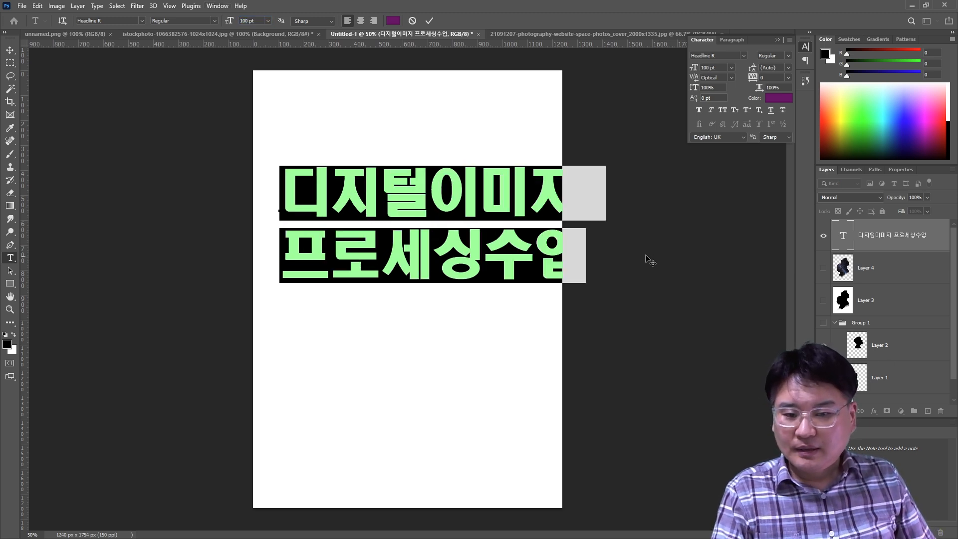
{"action": "left_click", "coordinate": [441, 194]}
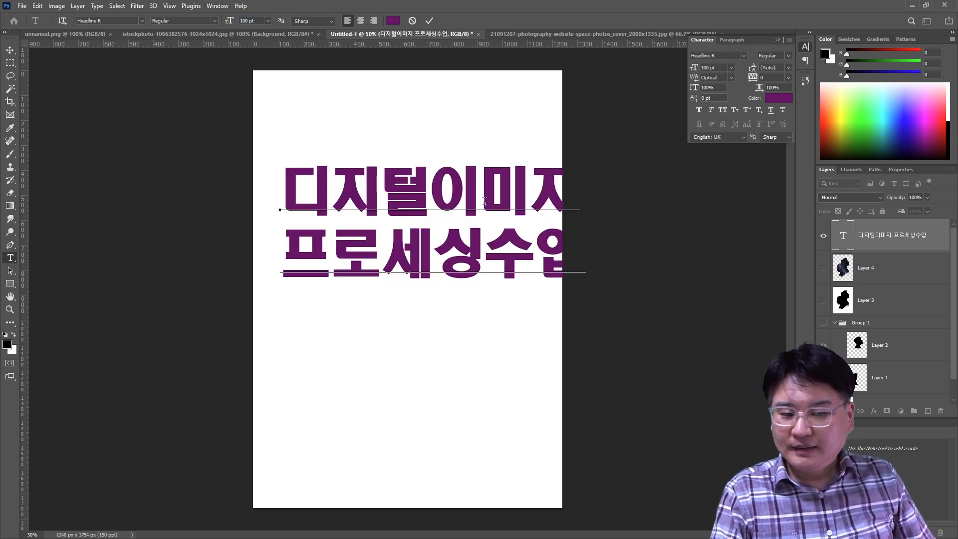
{"action": "left_click", "coordinate": [882, 226]}
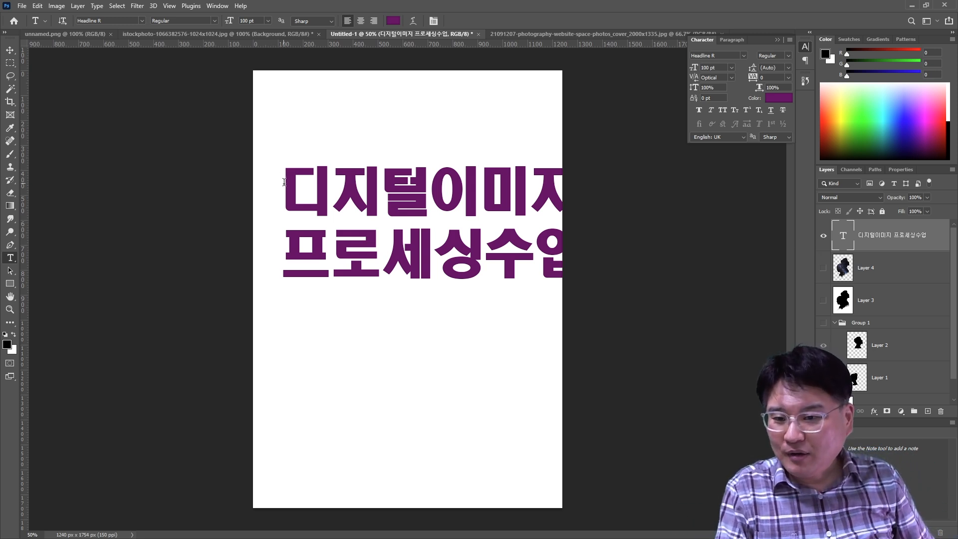
Try a 500 pt font size on the whole title text and undo it.
{"action": "left_click_drag", "start_coordinate": [283, 181], "coordinate": [612, 294]}
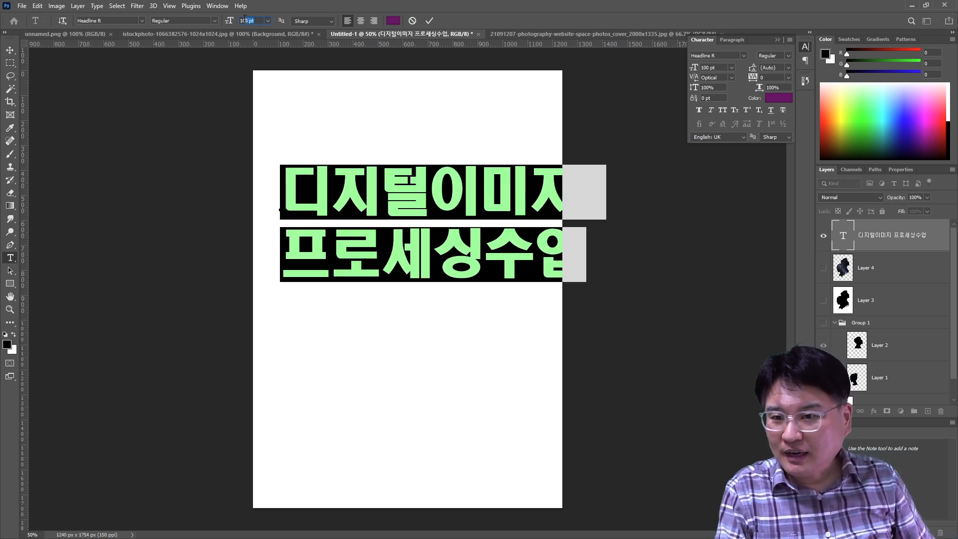
{"action": "left_click_drag", "start_coordinate": [252, 19], "coordinate": [224, 18]}
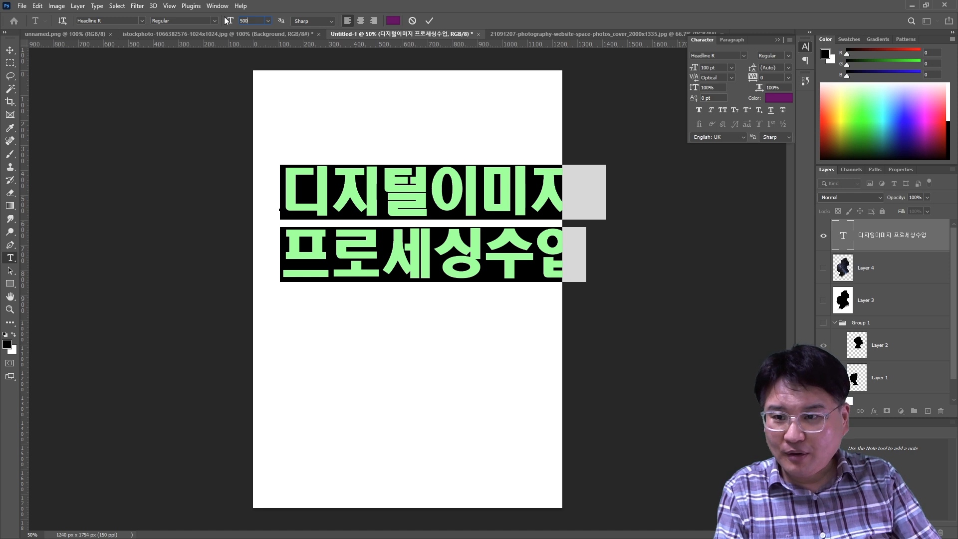
{"action": "type", "text": "500"}
{"action": "key", "text": "Return"}
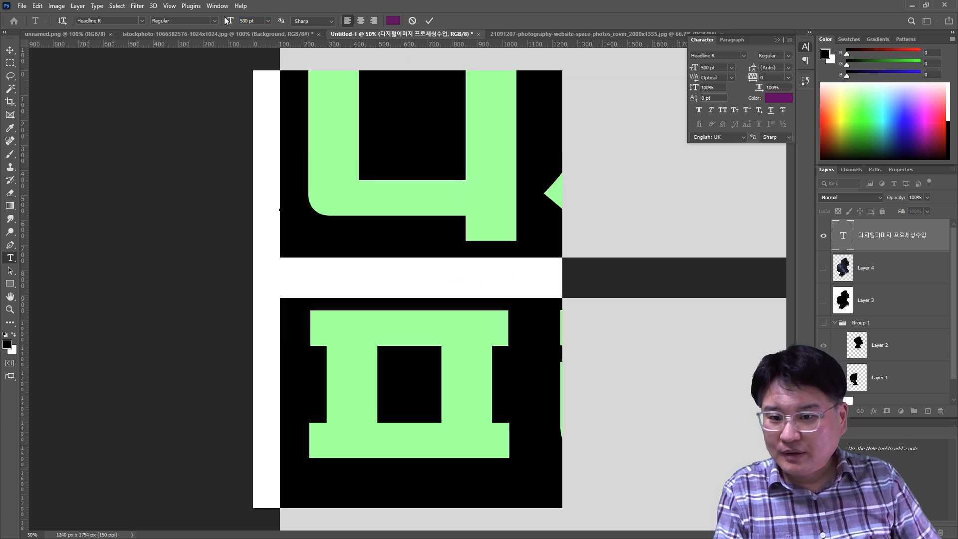
{"action": "left_click", "coordinate": [10, 50]}
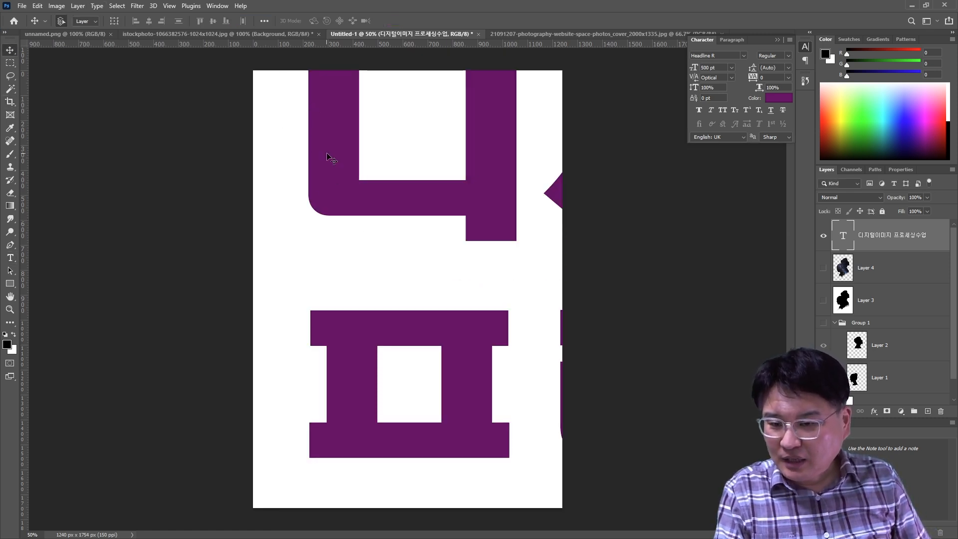
{"action": "key", "text": "ctrl+z"}
Rasterize the title's type layer and enlarge it strongly with Free Transform to compare edge quality.
{"action": "right_click", "coordinate": [888, 228]}
{"action": "left_click", "coordinate": [785, 244]}
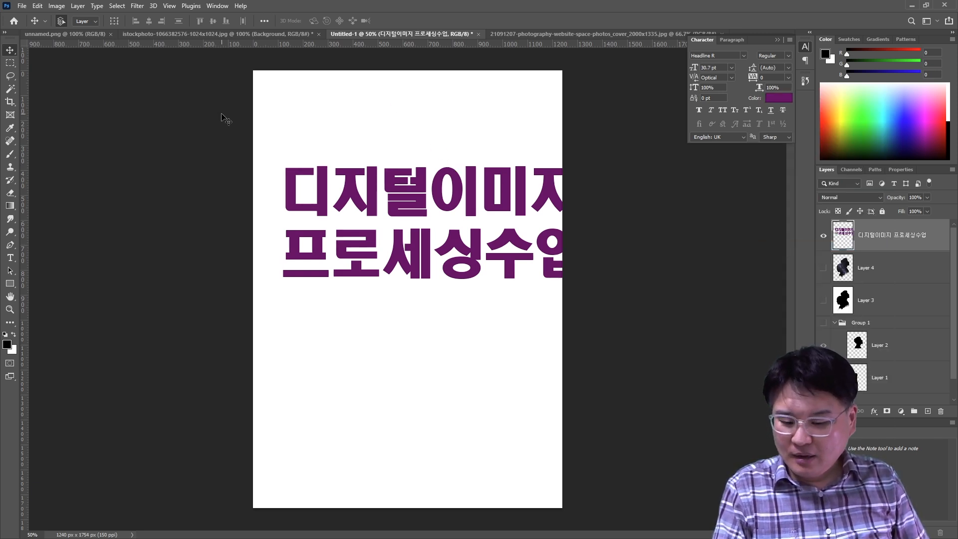
{"action": "key", "text": "ctrl+t"}
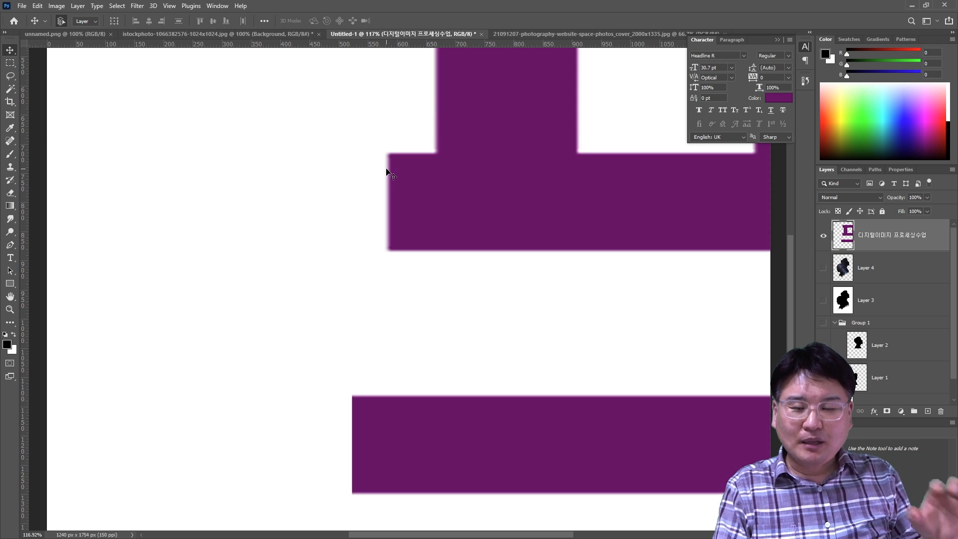
Undo the title's enlargements and its rasterization to return to the live type layer.
{"action": "key", "text": "ctrl+z"}
{"action": "key", "text": "ctrl+z"}
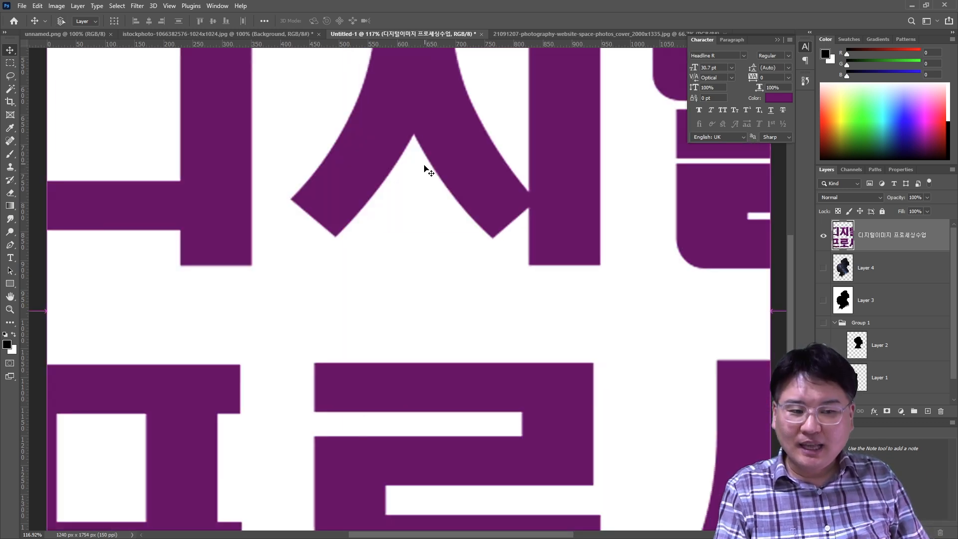
{"action": "key", "text": "ctrl+z"}
{"action": "key", "text": "ctrl+z"}
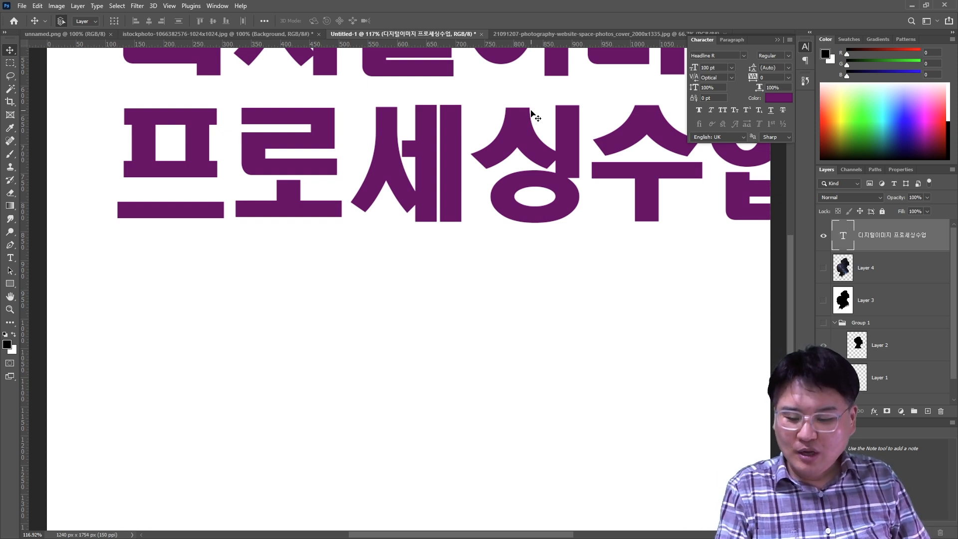
Rasterize the title's type layer, try a free corner distortion on its right side and undo the distortion.
{"action": "scroll", "coordinate": [533, 115], "scroll_direction": "down", "scroll_amount": 2}
{"action": "left_click_drag", "start_coordinate": [542, 101], "coordinate": [524, 215]}
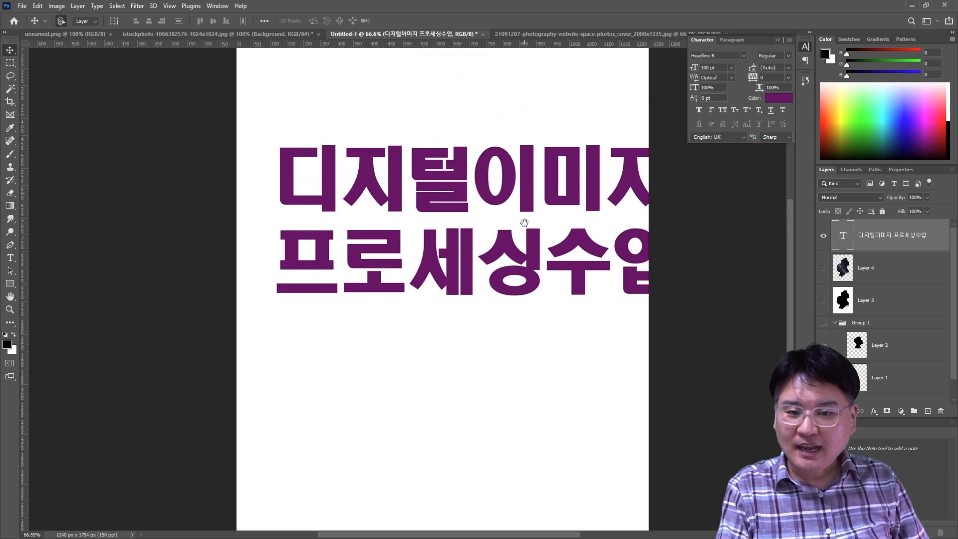
{"action": "right_click", "coordinate": [875, 230]}
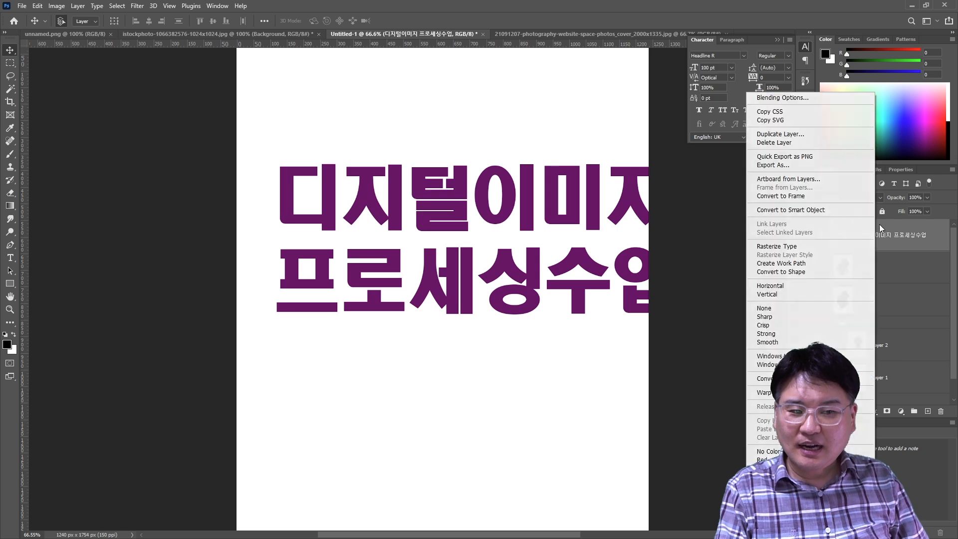
{"action": "left_click", "coordinate": [804, 246]}
{"action": "key", "text": "ctrl+t"}
{"action": "left_click_drag", "start_coordinate": [674, 315], "coordinate": [591, 398]}
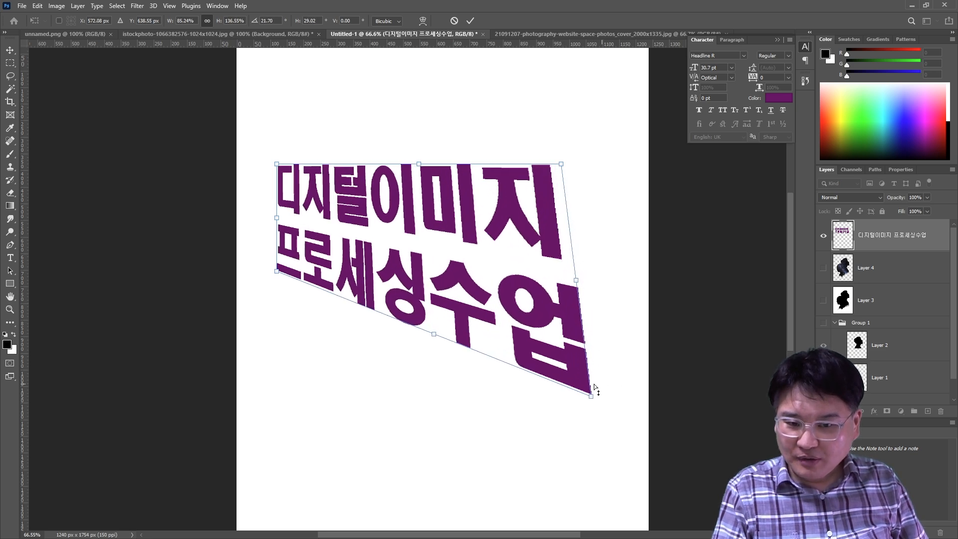
{"action": "left_click_drag", "start_coordinate": [561, 164], "coordinate": [591, 83]}
{"action": "key", "text": "ctrl+z"}
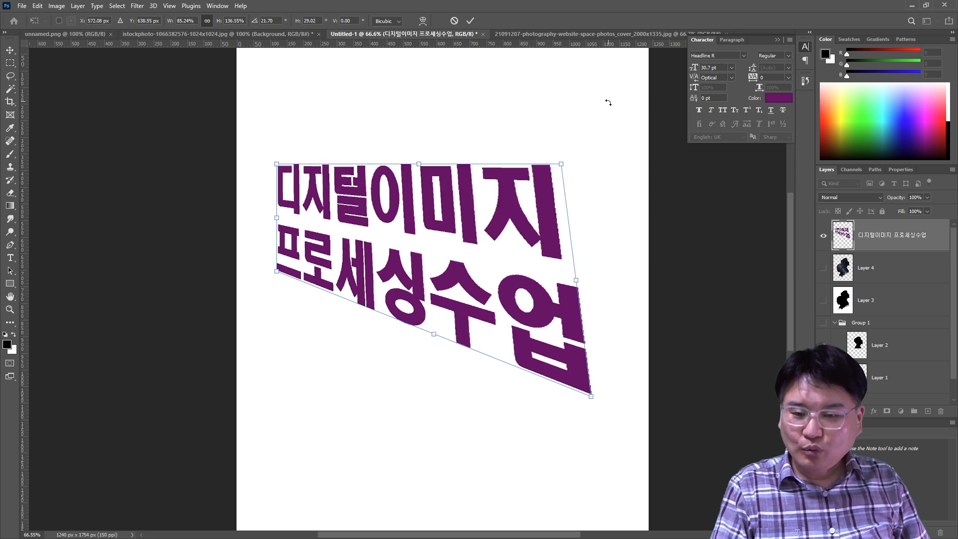
{"action": "key", "text": "ctrl+z"}
Try a Perspective transform on the rasterized title, narrowing its lower edge and widening its upper edge.
{"action": "left_click", "coordinate": [37, 6]}
{"action": "mouse_move", "coordinate": [75, 234]}
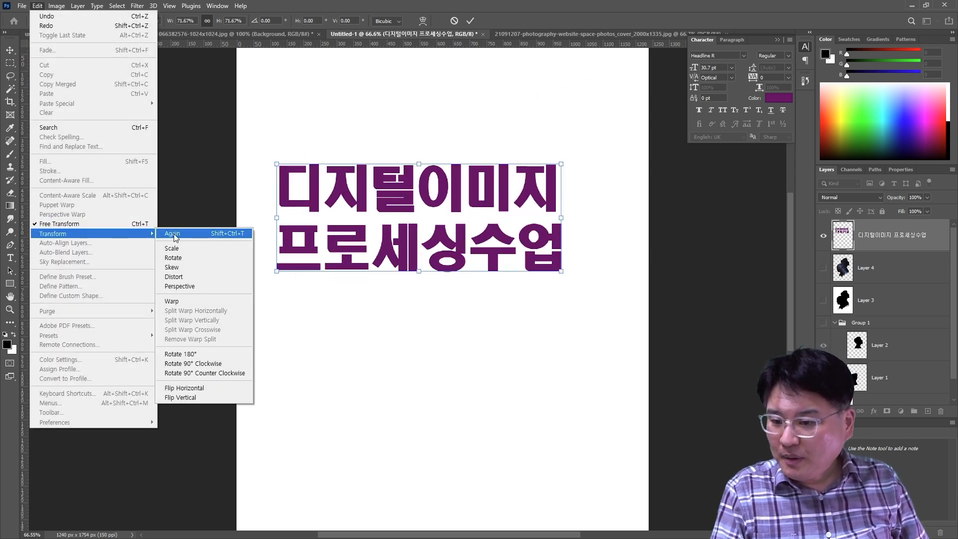
{"action": "left_click", "coordinate": [204, 286]}
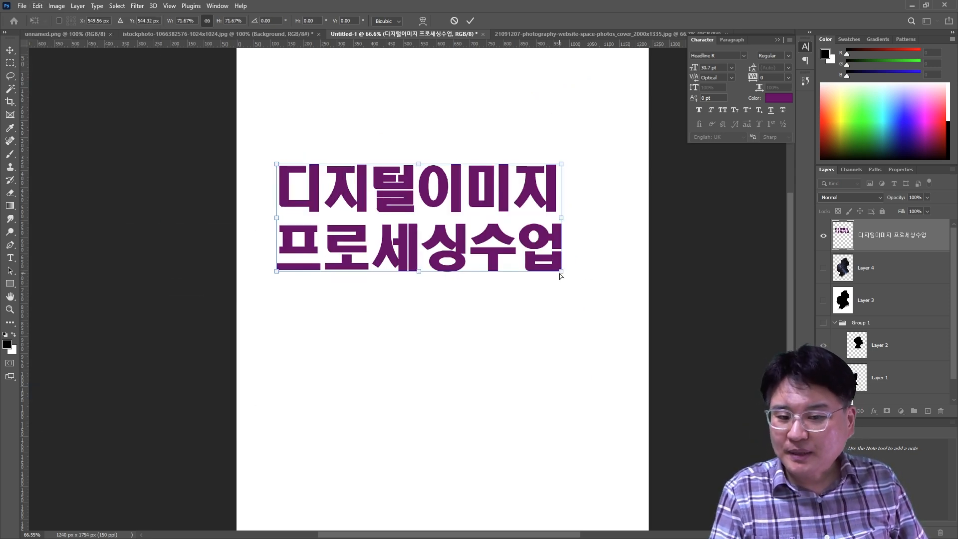
{"action": "left_click_drag", "start_coordinate": [561, 274], "coordinate": [514, 268]}
{"action": "left_click_drag", "start_coordinate": [560, 164], "coordinate": [586, 194]}
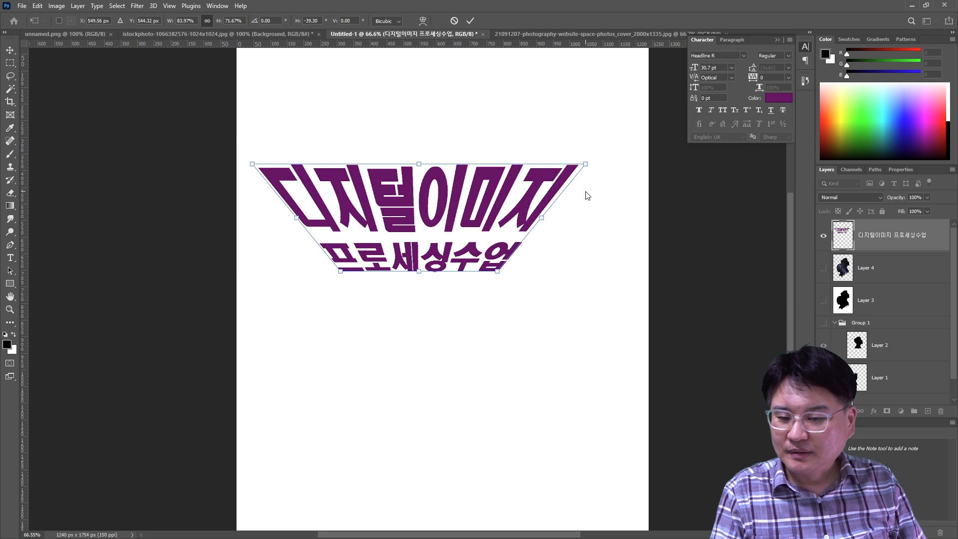
Cancel the title's perspective transform and undo its rasterization.
{"action": "key", "text": "ctrl+z"}
{"action": "key", "text": "ctrl+z"}
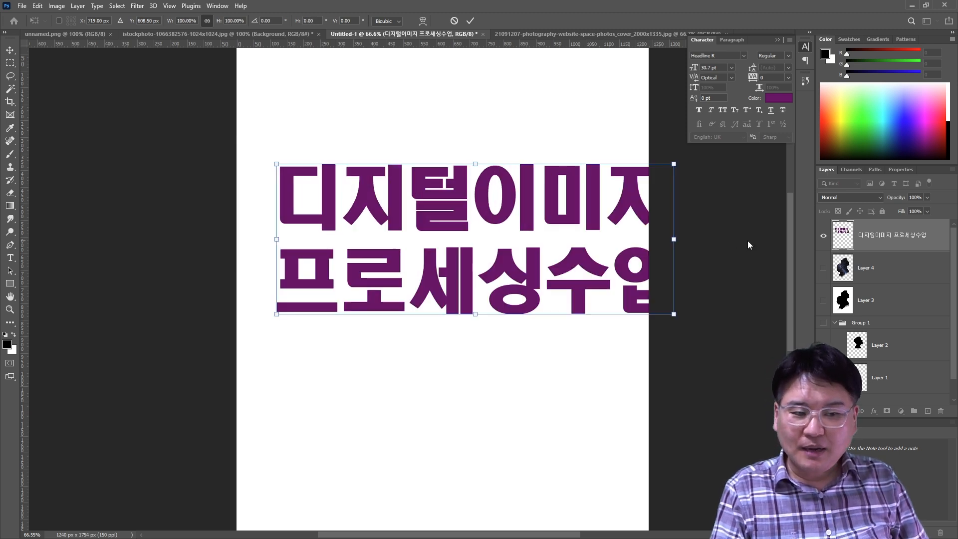
{"action": "key", "text": "Escape"}
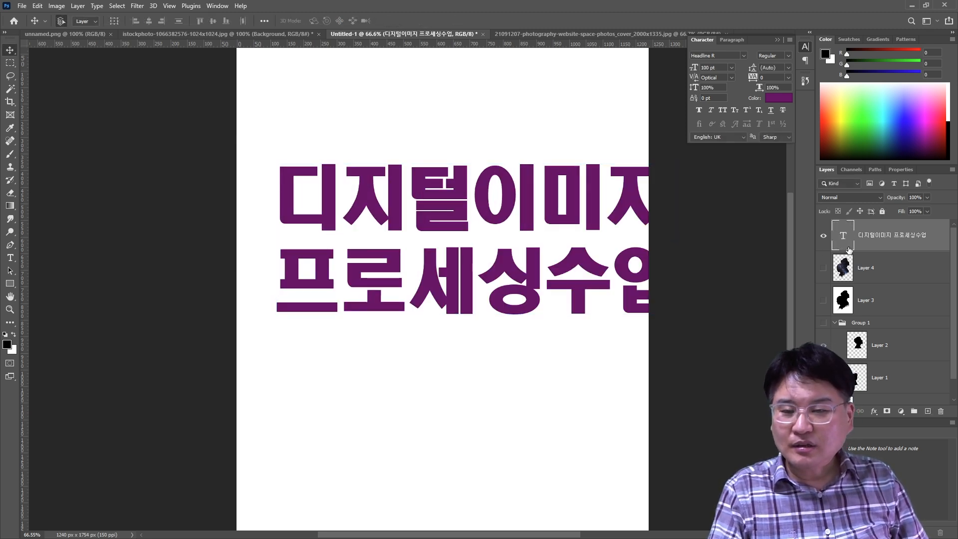
Check which transform types, including Distort and Perspective, are available for the live type layer.
{"action": "left_click", "coordinate": [38, 8]}
{"action": "mouse_move", "coordinate": [84, 234]}
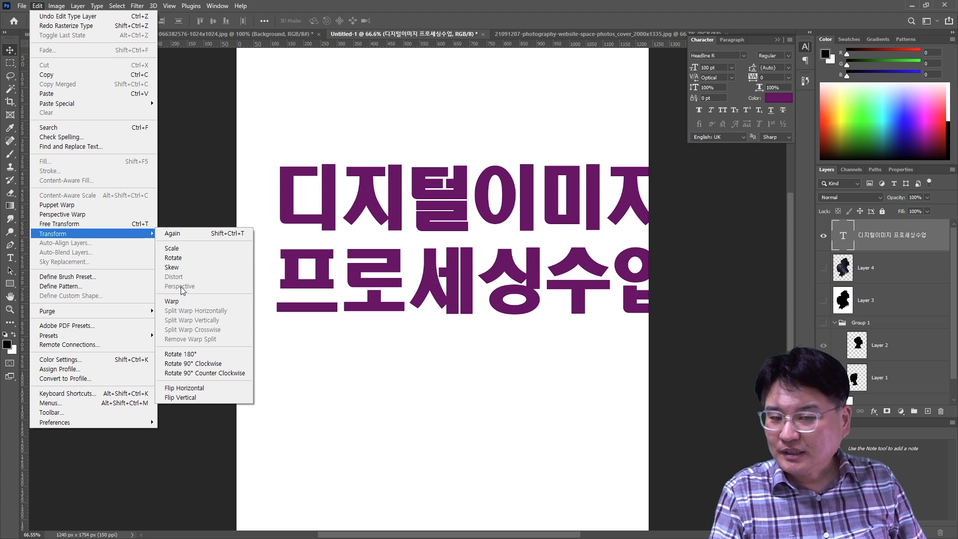
{"action": "left_click", "coordinate": [163, 249]}
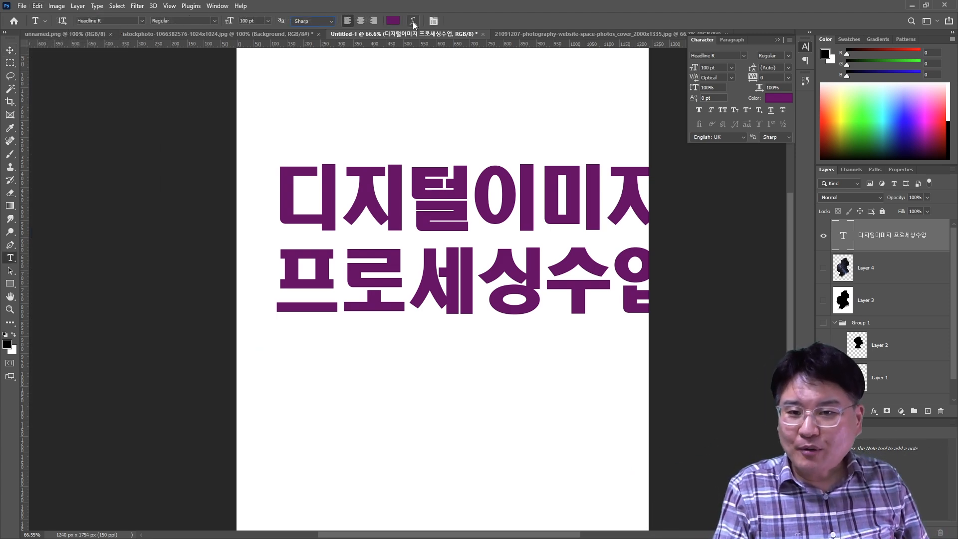
Preview the Arch, Arc Upper, Arc Lower and Arc styles of Warp Text on the live title without keeping them.
{"action": "left_click", "coordinate": [412, 21]}
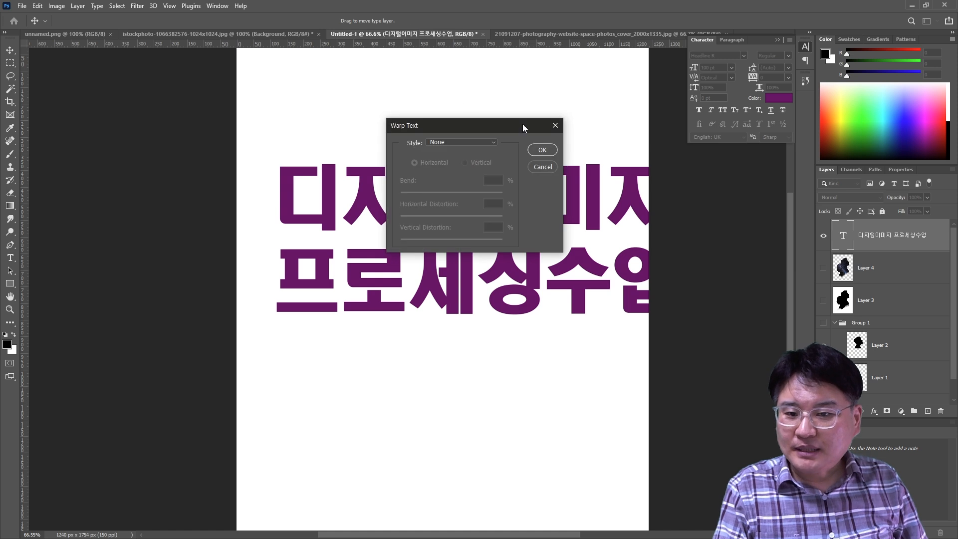
{"action": "left_click", "coordinate": [470, 142]}
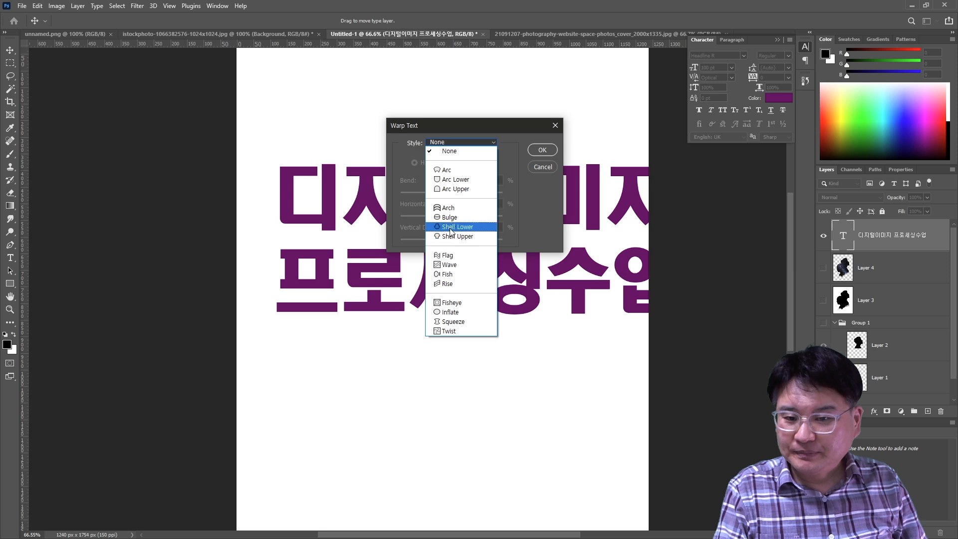
{"action": "left_click", "coordinate": [450, 208]}
{"action": "left_click", "coordinate": [459, 141]}
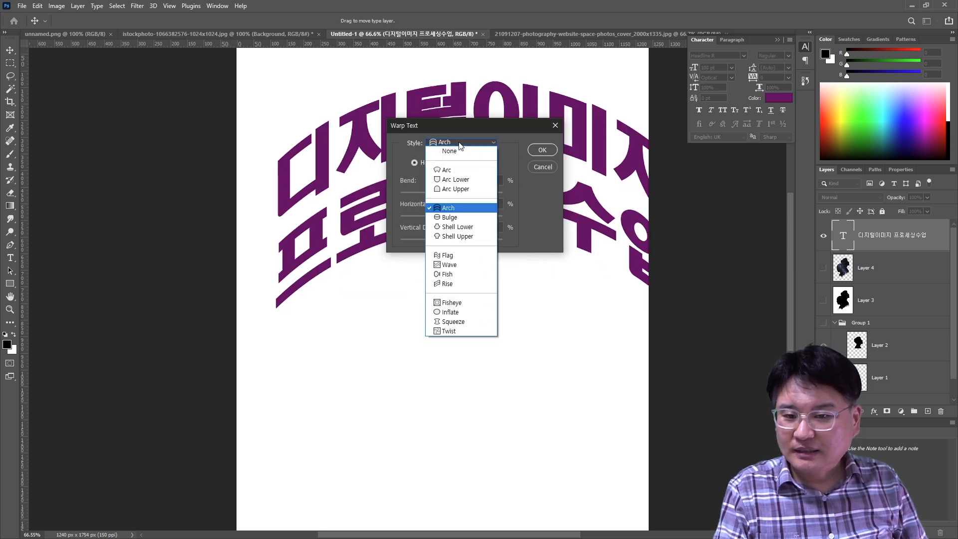
{"action": "left_click", "coordinate": [457, 190]}
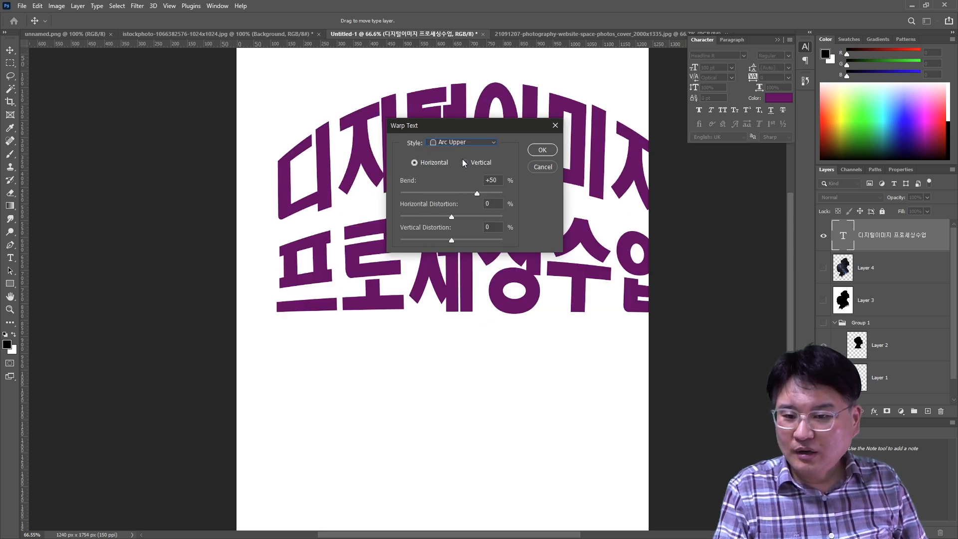
{"action": "left_click", "coordinate": [461, 143]}
{"action": "left_click", "coordinate": [456, 181]}
{"action": "left_click", "coordinate": [454, 144]}
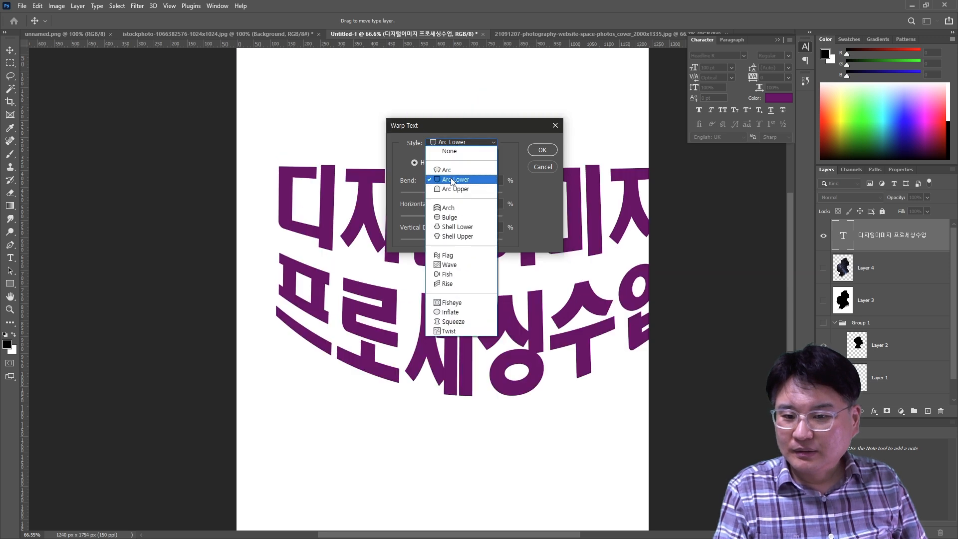
{"action": "left_click", "coordinate": [452, 170]}
{"action": "left_click", "coordinate": [469, 144]}
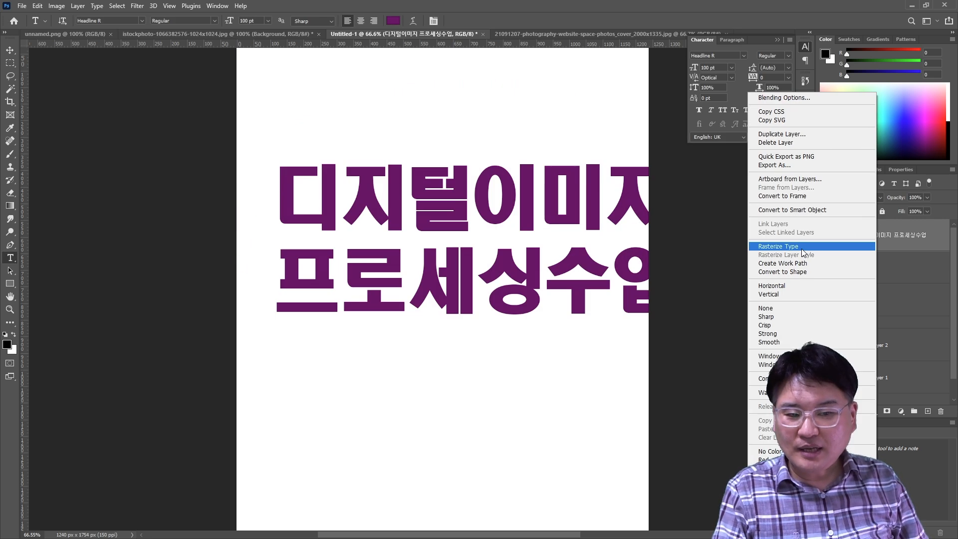
Rasterize the title's type layer and apply a Perspective transform that narrows its left side and flares its right side taller.
{"action": "left_click", "coordinate": [801, 249]}
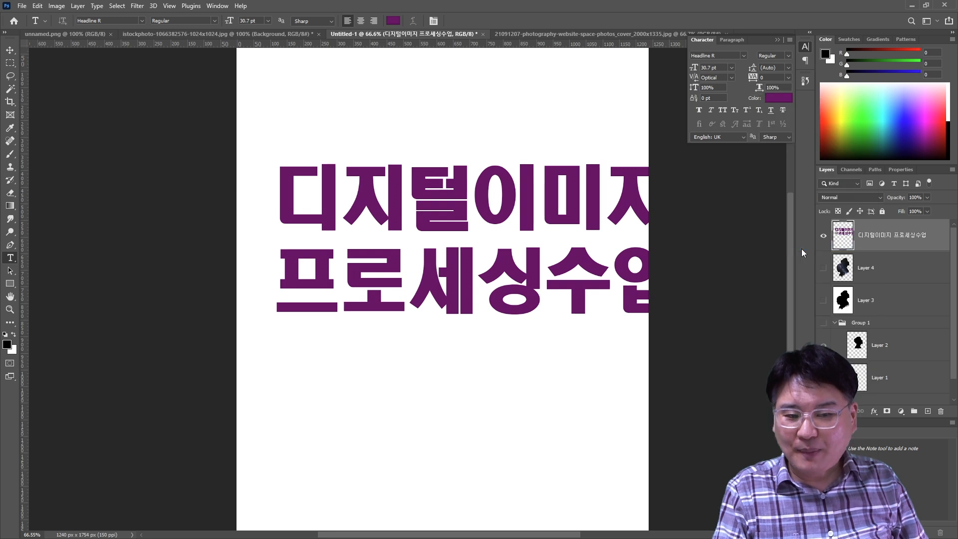
{"action": "key", "text": "ctrl+t"}
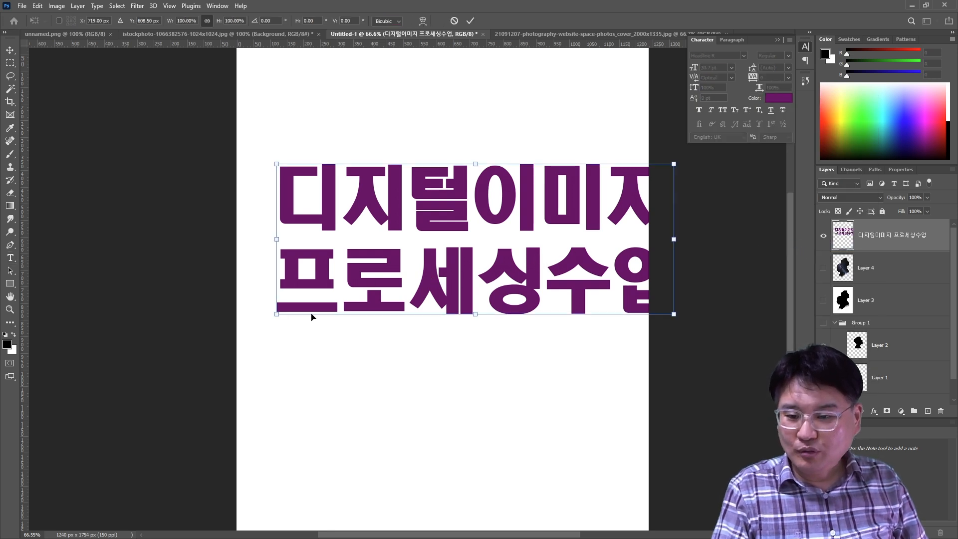
{"action": "left_click", "coordinate": [37, 5]}
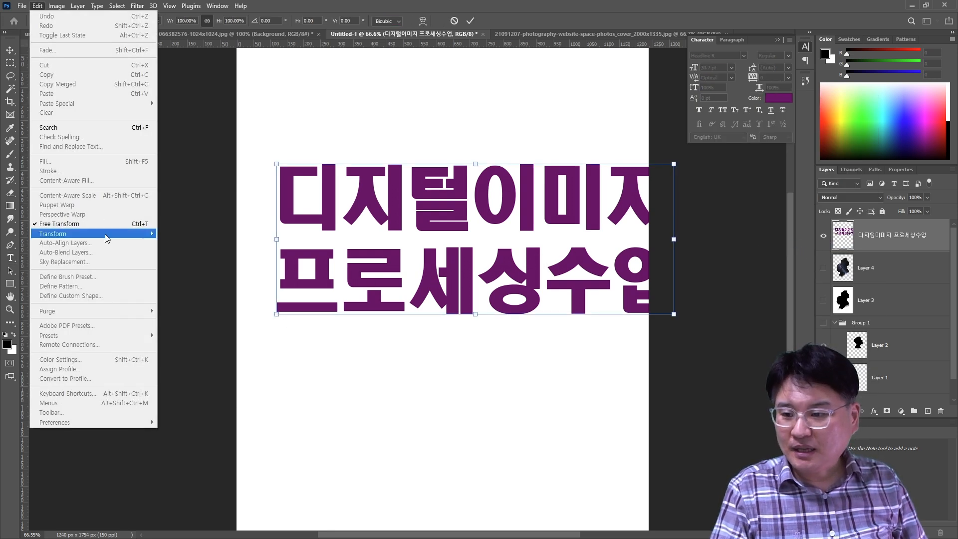
{"action": "mouse_move", "coordinate": [119, 235]}
{"action": "left_click", "coordinate": [200, 286]}
{"action": "mouse_move", "coordinate": [277, 313]}
{"action": "left_mouse_down"}
{"action": "mouse_move", "coordinate": [365, 333]}
{"action": "mouse_move", "coordinate": [290, 319]}
{"action": "left_mouse_up"}
{"action": "left_click_drag", "start_coordinate": [673, 164], "coordinate": [633, 97]}
{"action": "left_click_drag", "start_coordinate": [655, 373], "coordinate": [644, 399]}
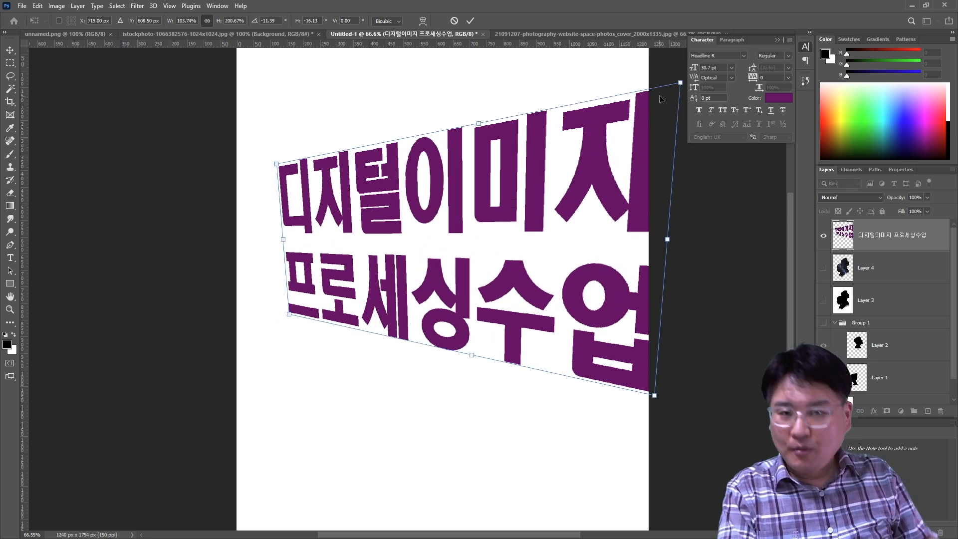
{"action": "key", "text": "Return"}
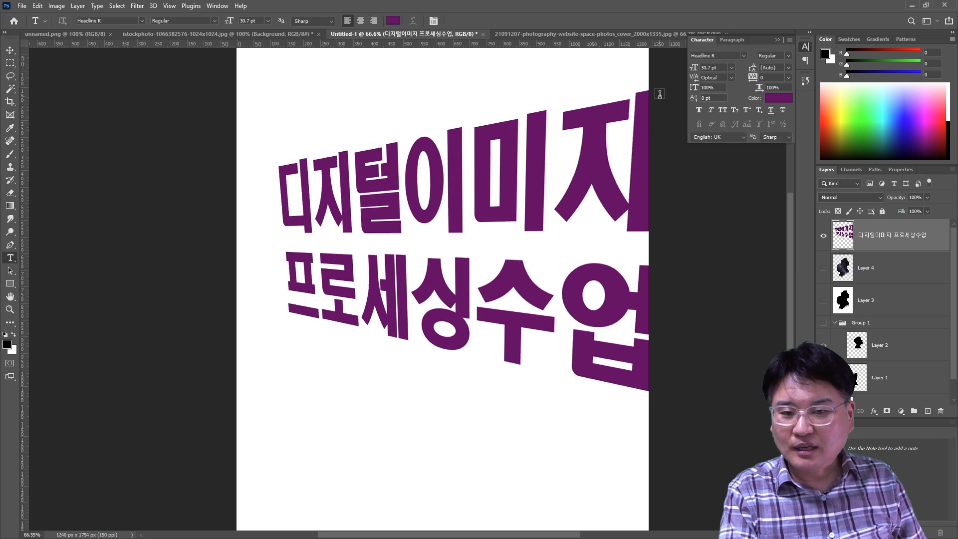
{"action": "left_click", "coordinate": [10, 50]}
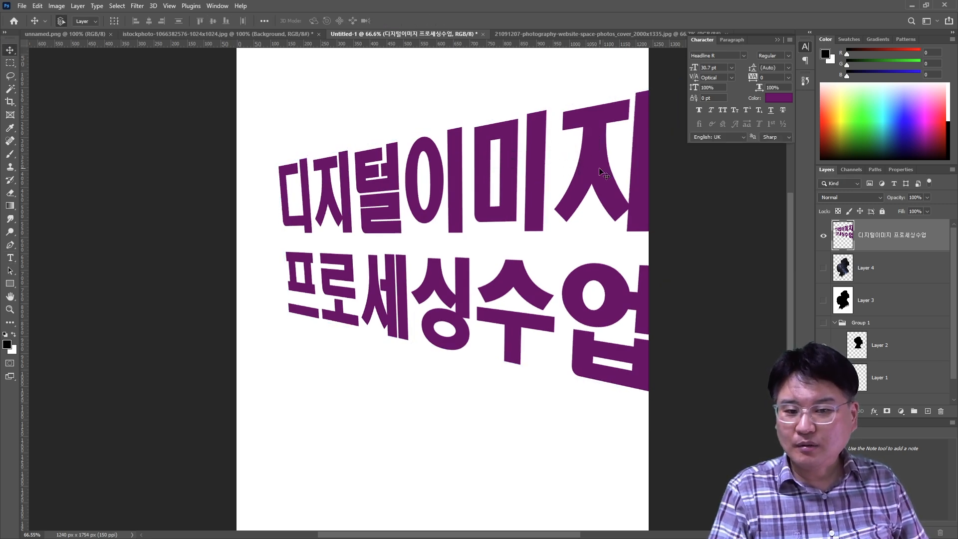